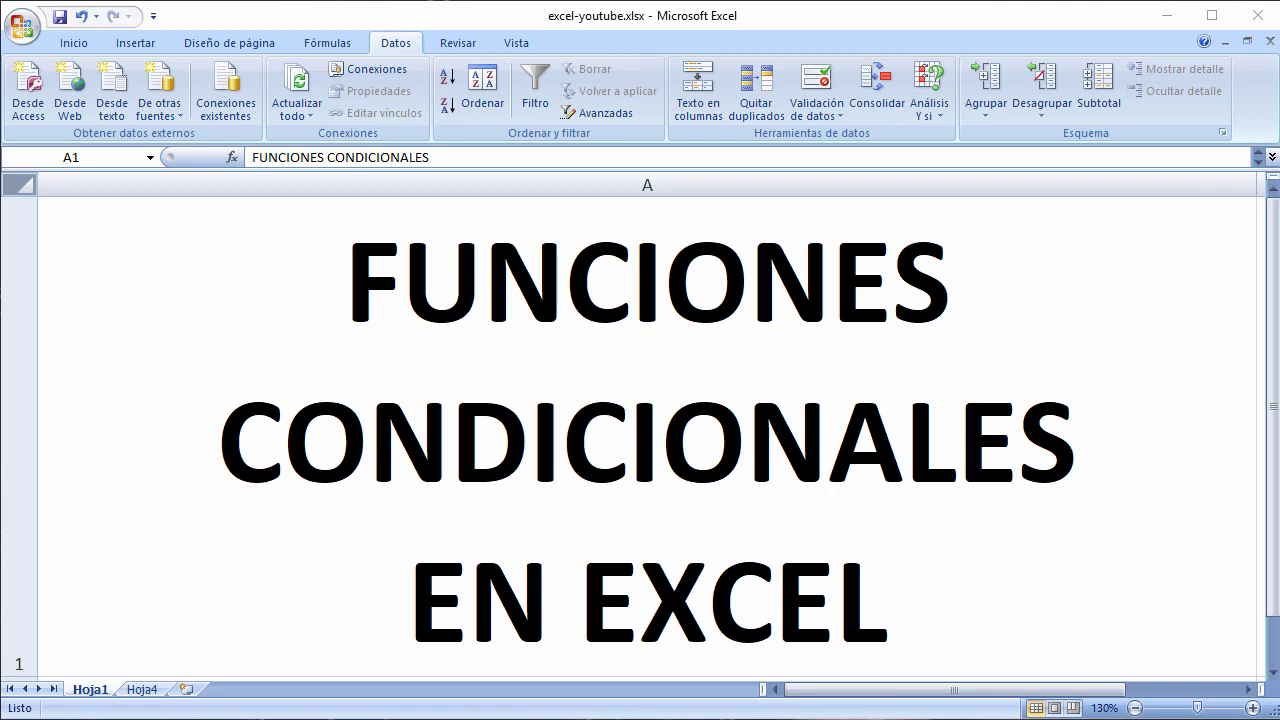
Step: Switch from the title sheet to the blank Hoja4 worksheet
{"action": "left_click", "coordinate": [142, 689]}
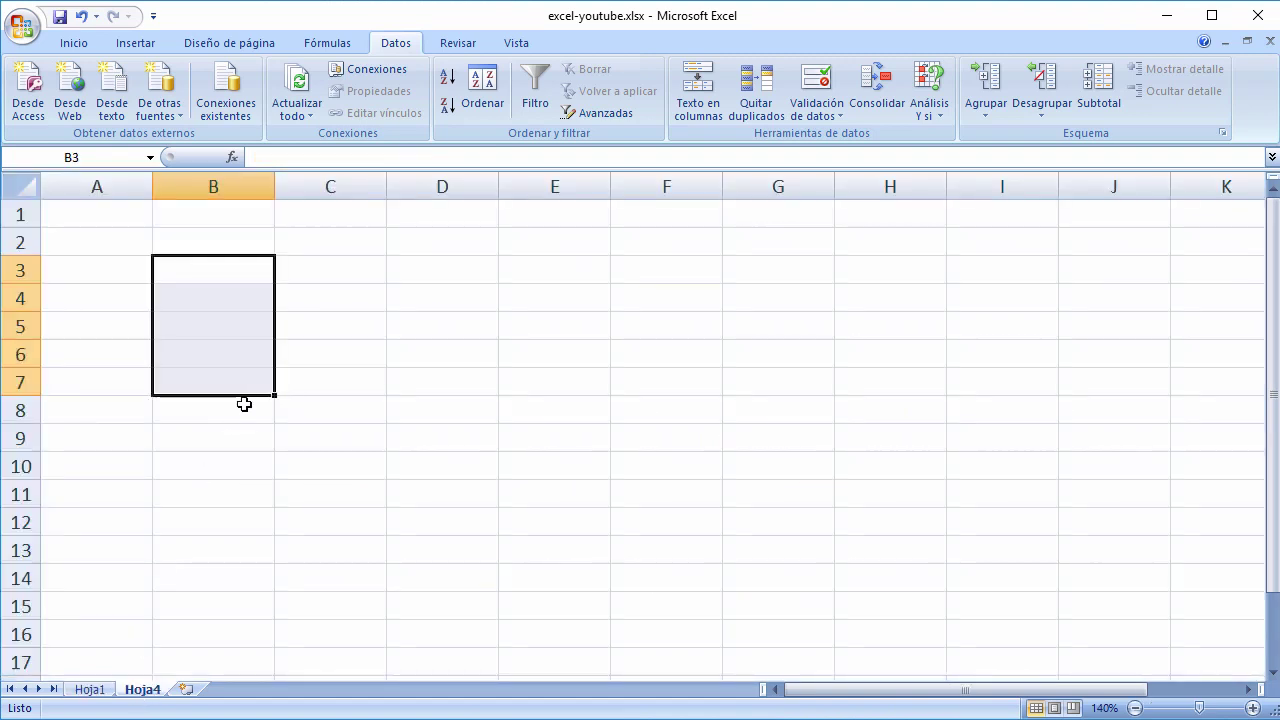
Step: Put 'Visitas al Acueducto de Segovia' in B3, with 'Edad' in B4 and 'Ciudad origen' in B5
{"action": "left_click", "coordinate": [259, 278]}
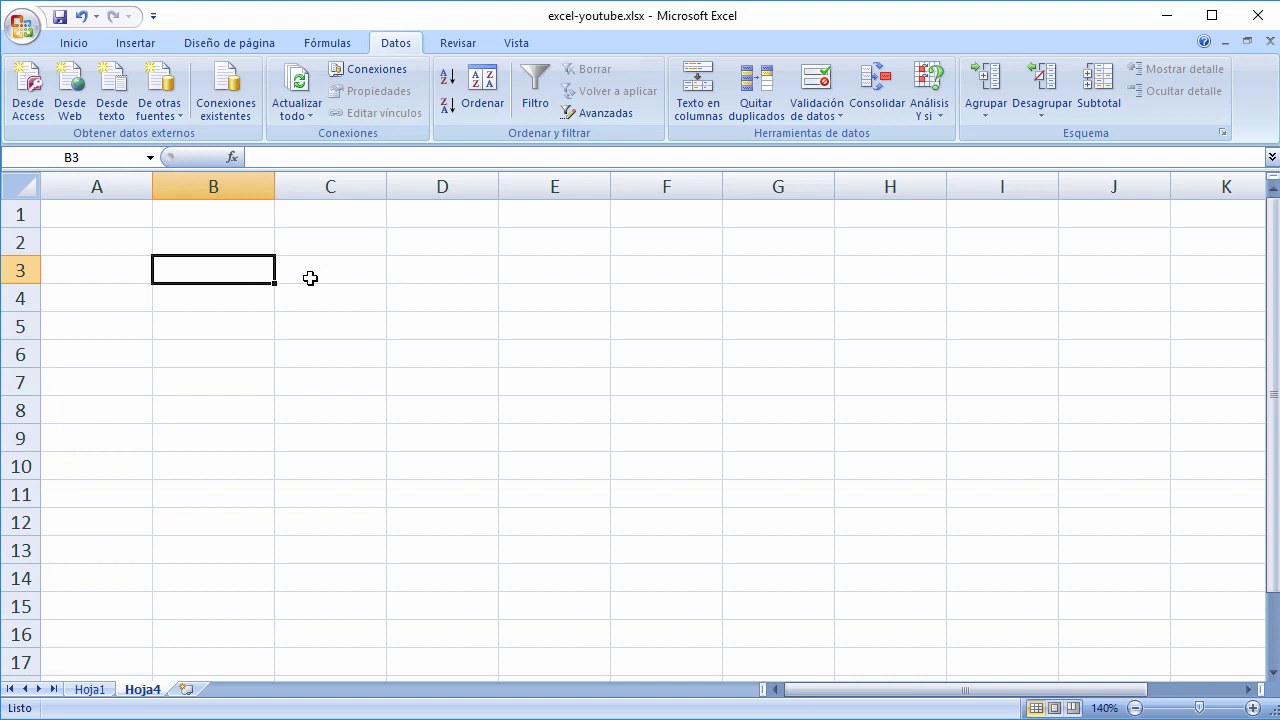
{"action": "type", "text": "Visi"}
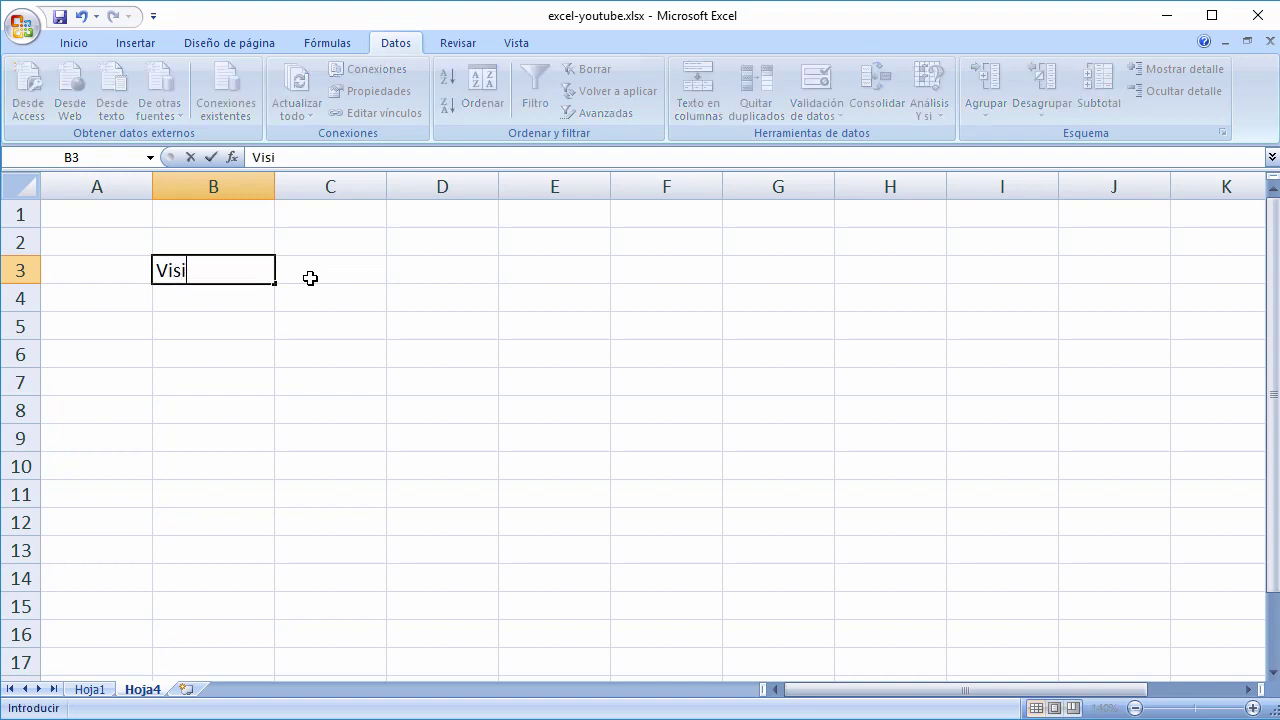
{"action": "type", "text": "tas al Acu"}
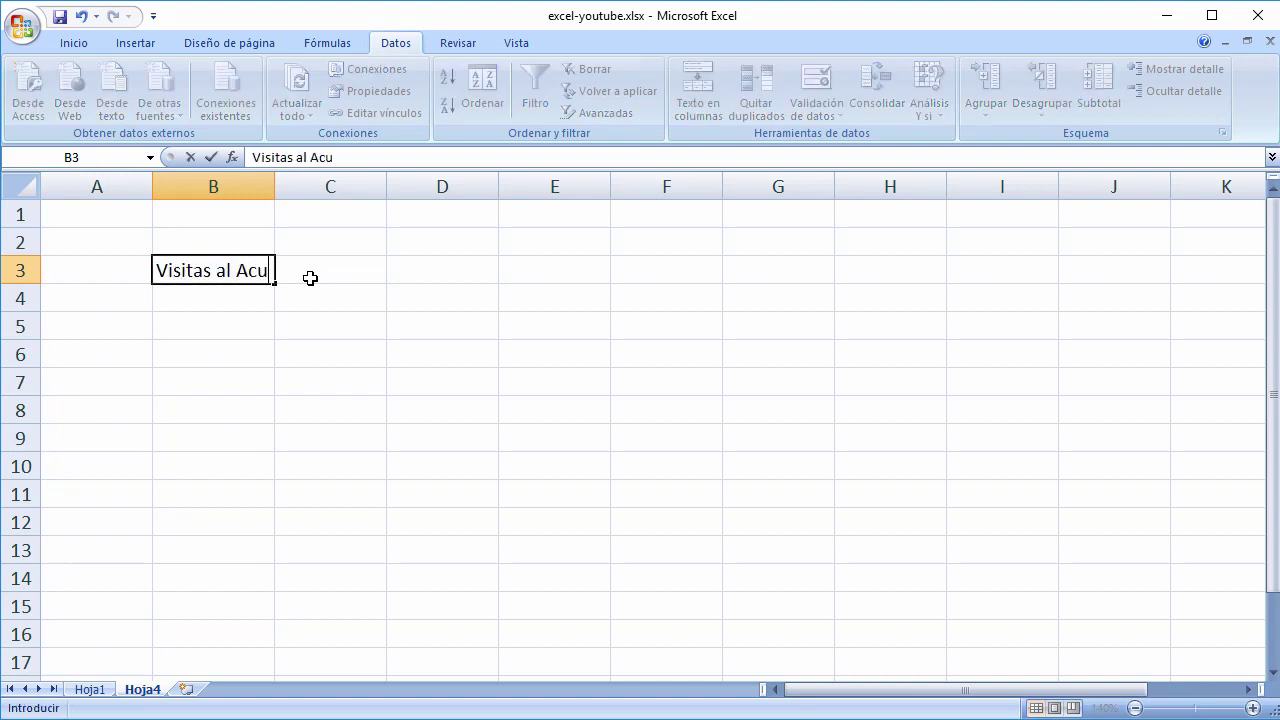
{"action": "type", "text": "educto de "}
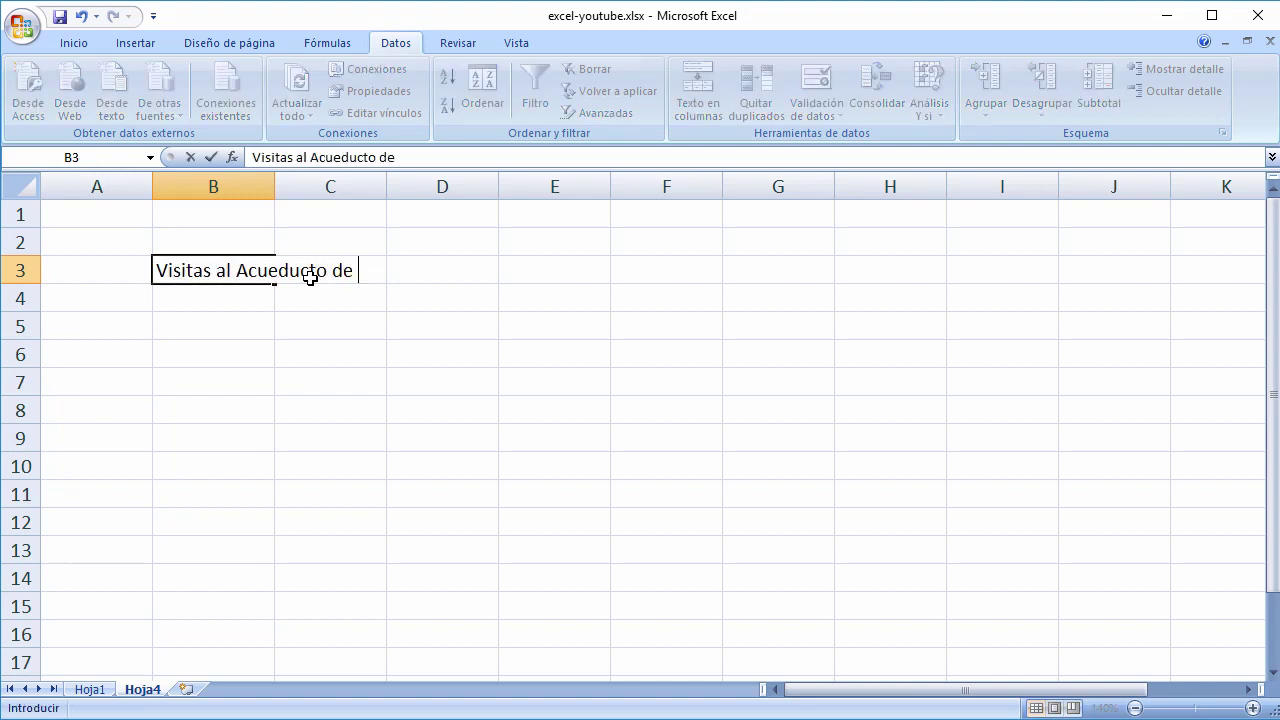
{"action": "type", "text": "Segovia"}
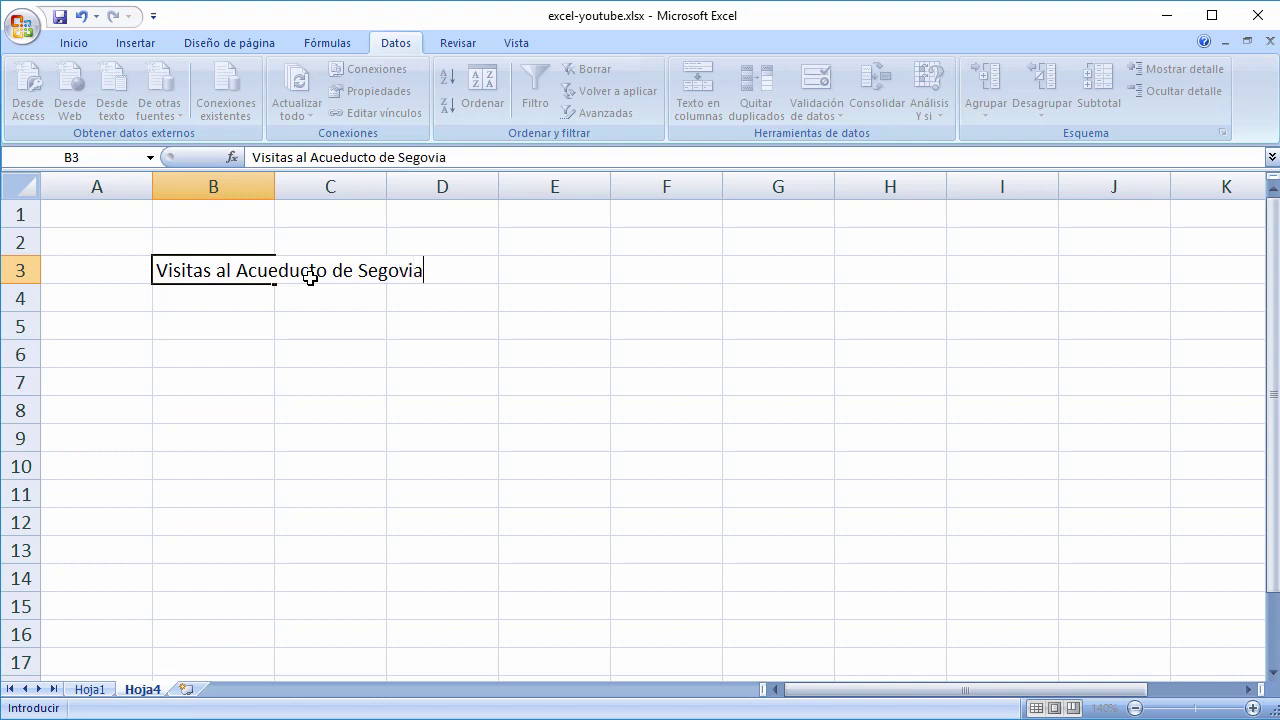
{"action": "key", "text": "Return"}
{"action": "type", "text": "Edad"}
{"action": "key", "text": "Return"}
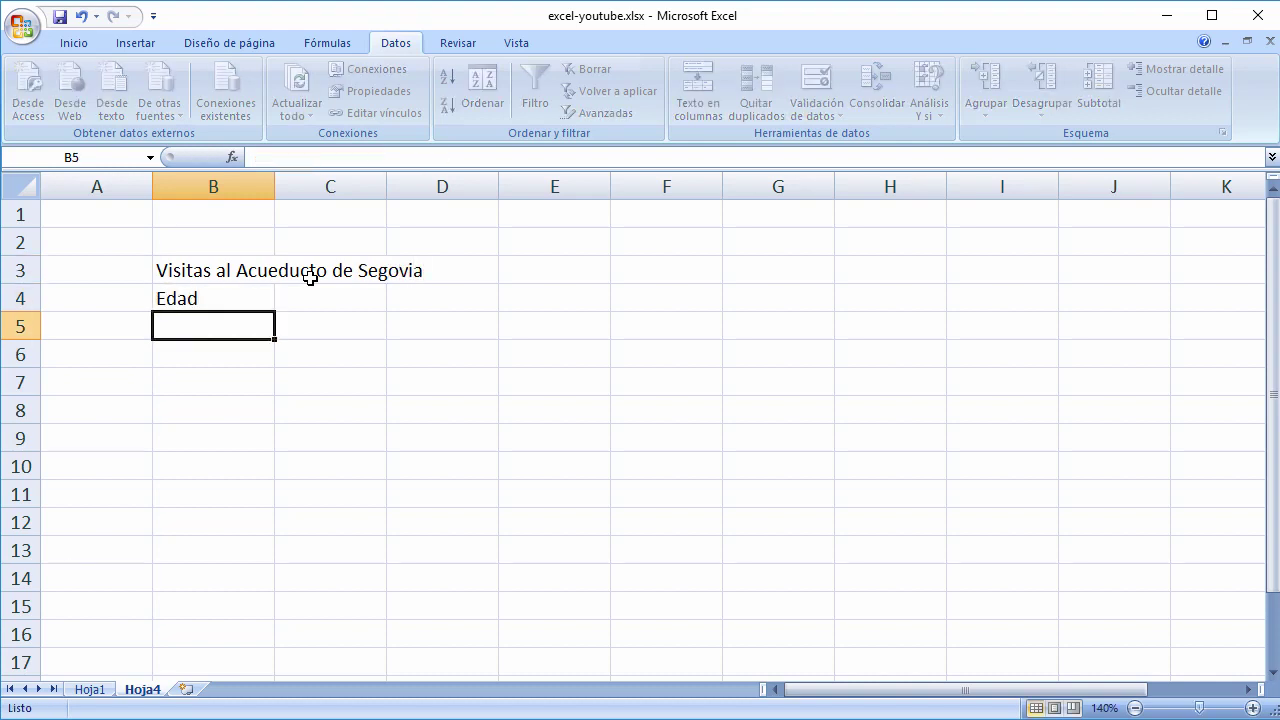
{"action": "type", "text": "Ciudad ori"}
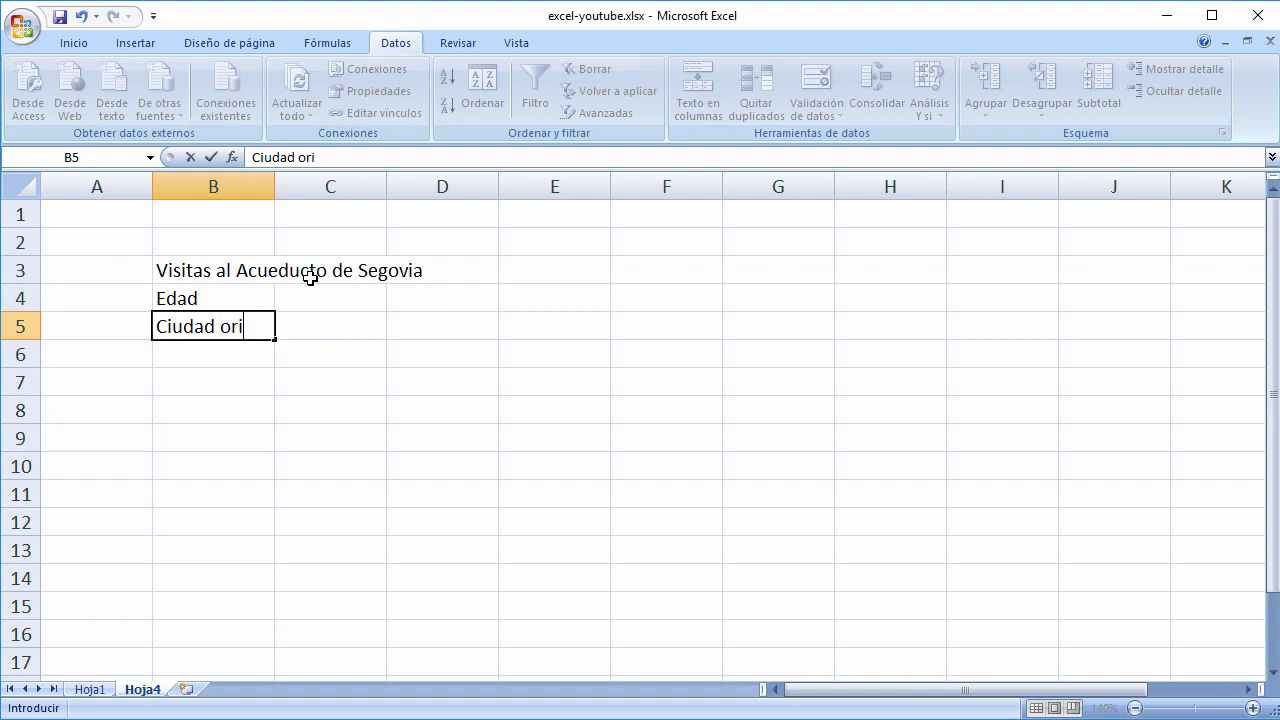
{"action": "type", "text": "gen"}
{"action": "key", "text": "Return"}
{"action": "key", "text": "Up"}
{"action": "key", "text": "Up"}
{"action": "key", "text": "Right"}
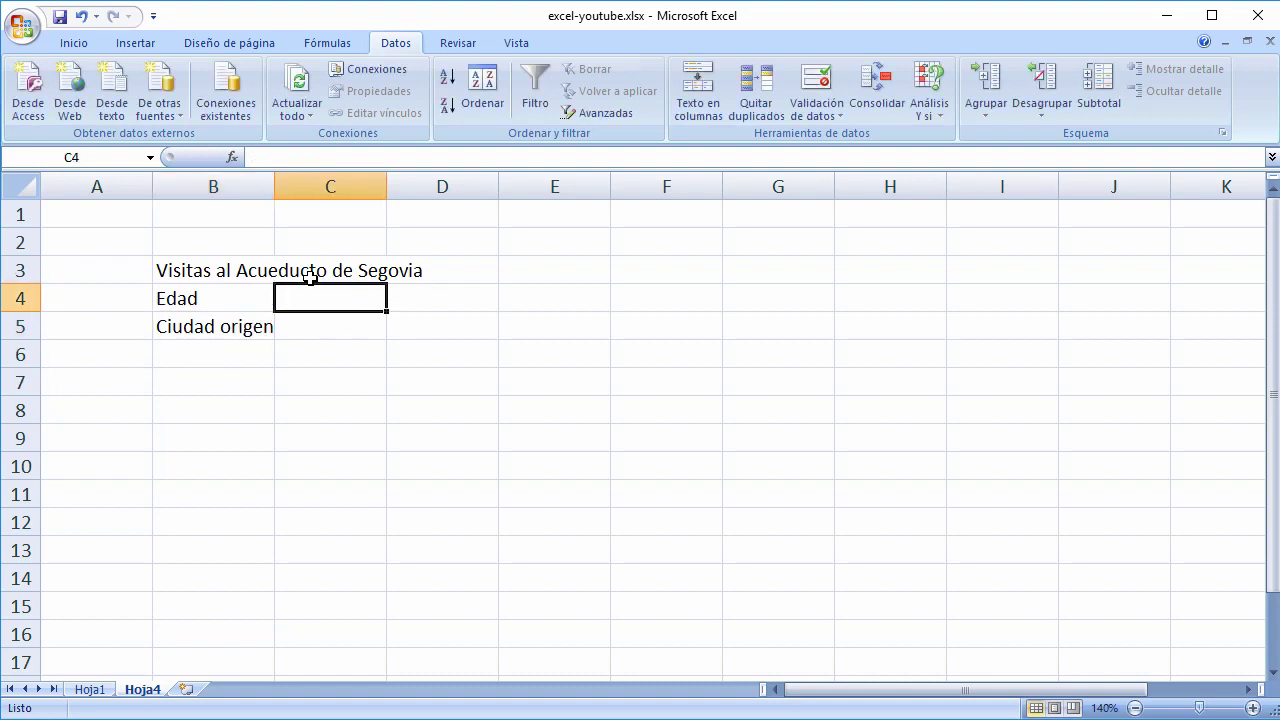
Step: Enter the first visitor: age 12 in C4 and Ávila in C5
{"action": "type", "text": "12"}
{"action": "key", "text": "Return"}
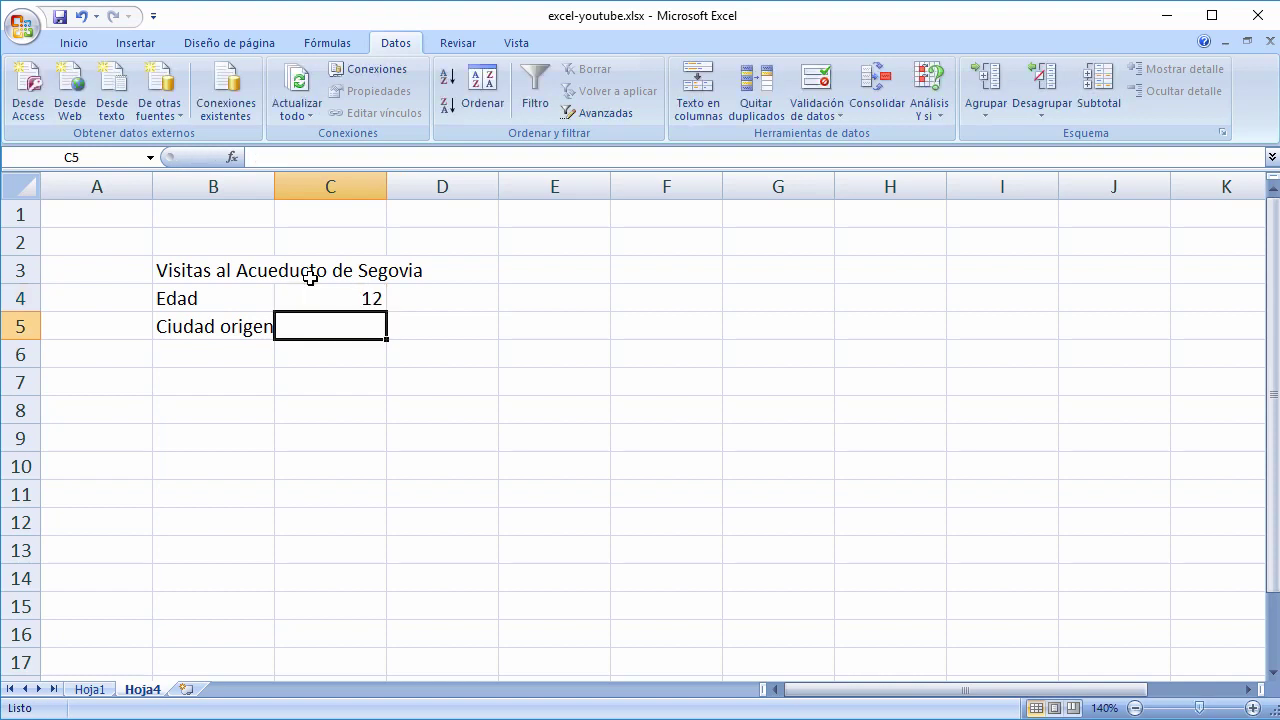
{"action": "type", "text": "Ávila"}
{"action": "key", "text": "Return"}
{"action": "key", "text": "Up"}
{"action": "key", "text": "Right"}
{"action": "key", "text": "Left"}
{"action": "key", "text": "Up"}
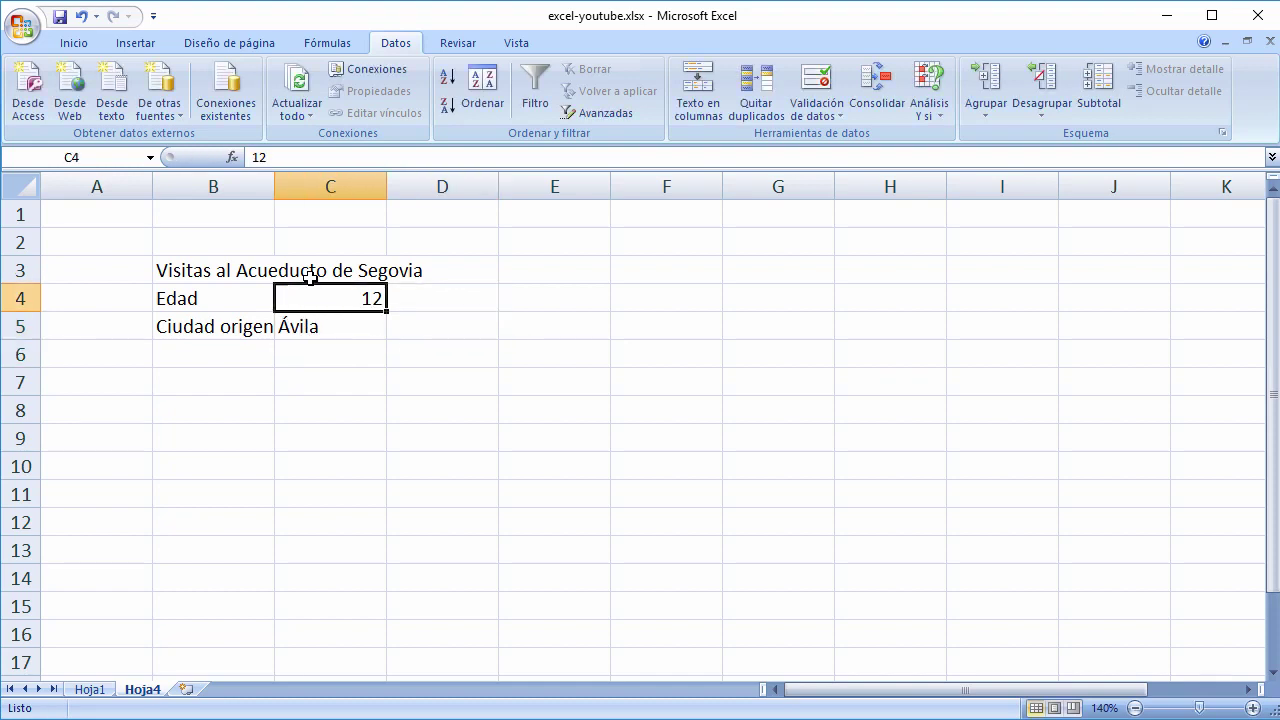
{"action": "key", "text": "Down"}
{"action": "key", "text": "Right"}
{"action": "key", "text": "Up"}
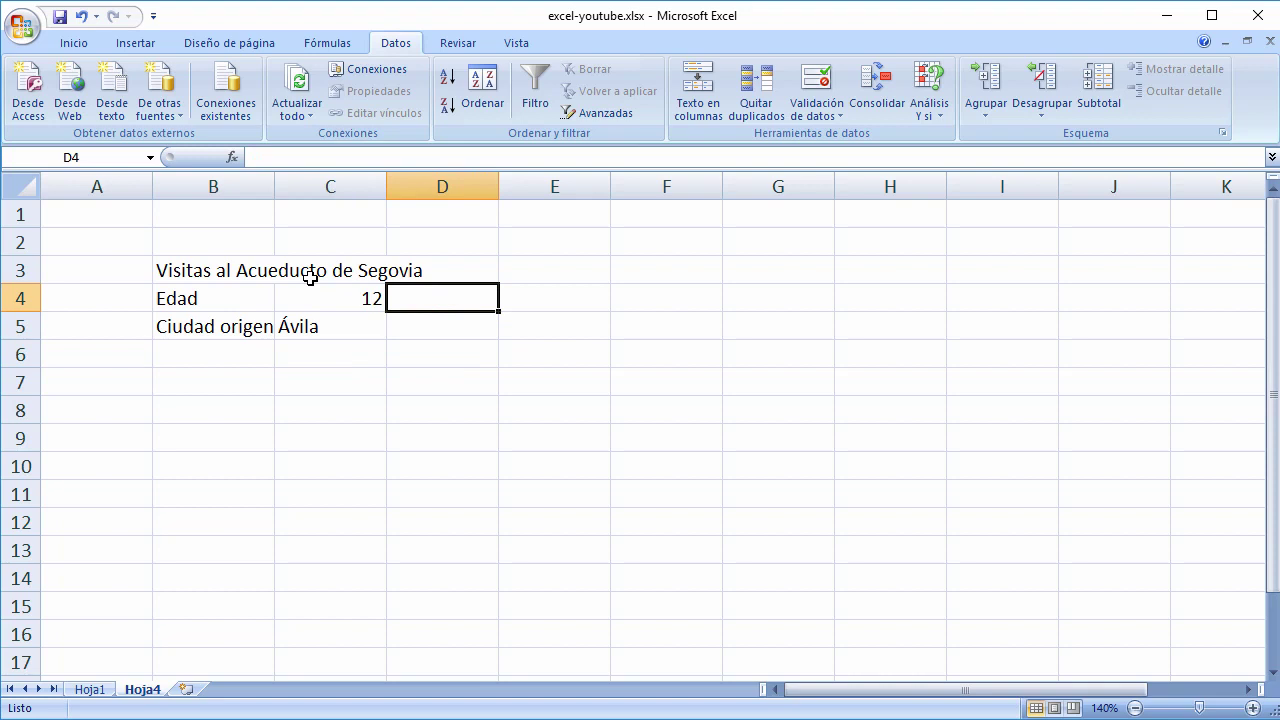
Step: Enter the second visitor: age 70 in D4 and Madrid in D5
{"action": "type", "text": "70"}
{"action": "key", "text": "Return"}
{"action": "type", "text": "M"}
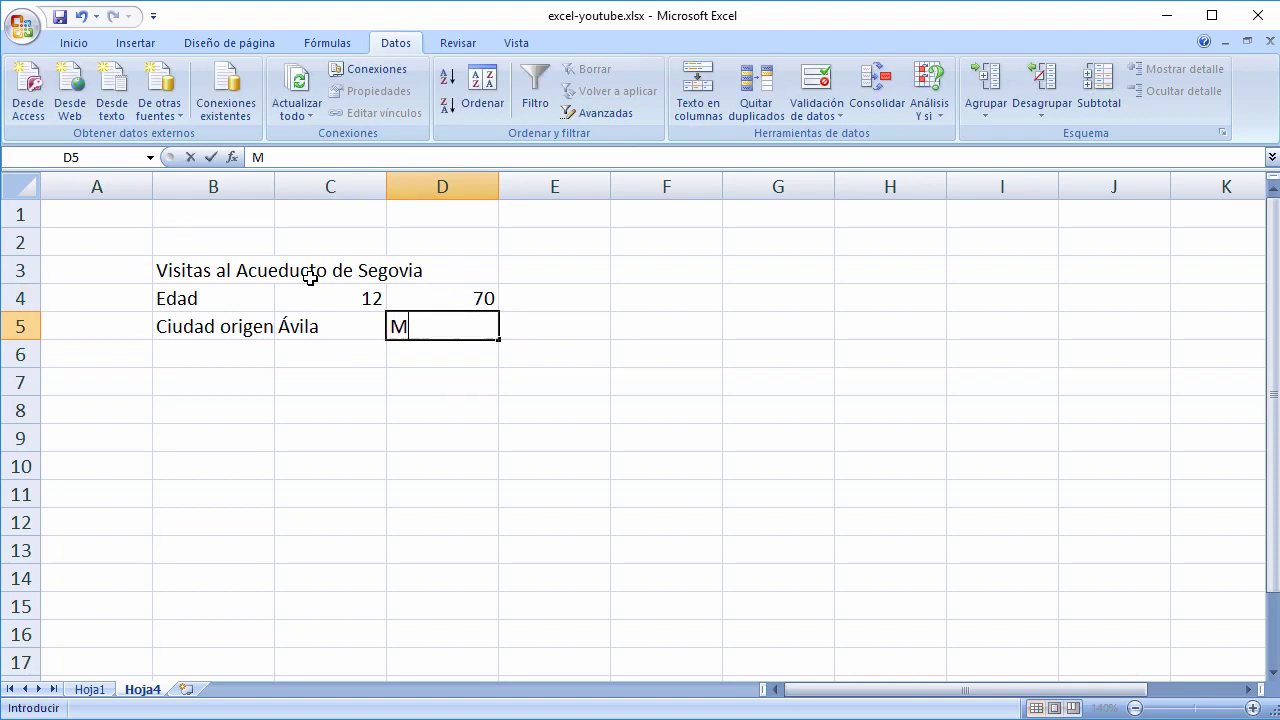
{"action": "type", "text": "adrid"}
{"action": "key", "text": "Return"}
{"action": "key", "text": "Up"}
{"action": "key", "text": "Right"}
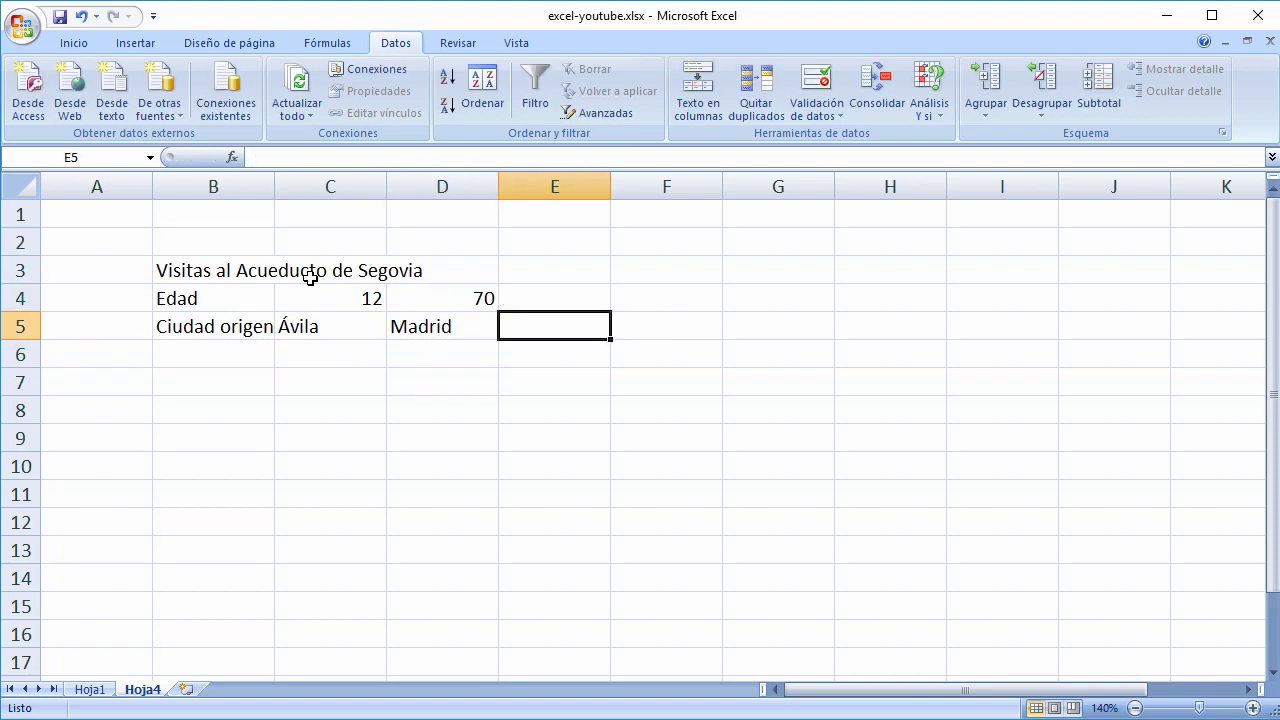
{"action": "key", "text": "Up"}
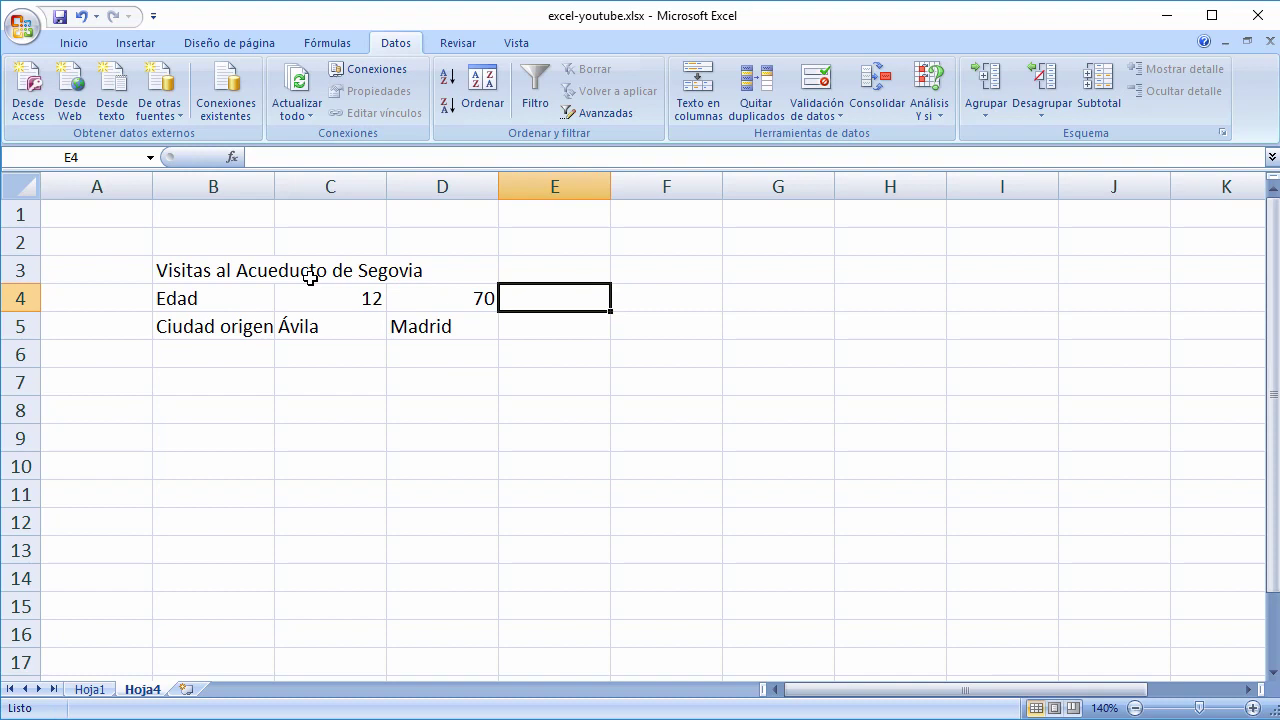
Step: Enter the third visitor: age 40 in E4 and Segovia in E5
{"action": "type", "text": "40"}
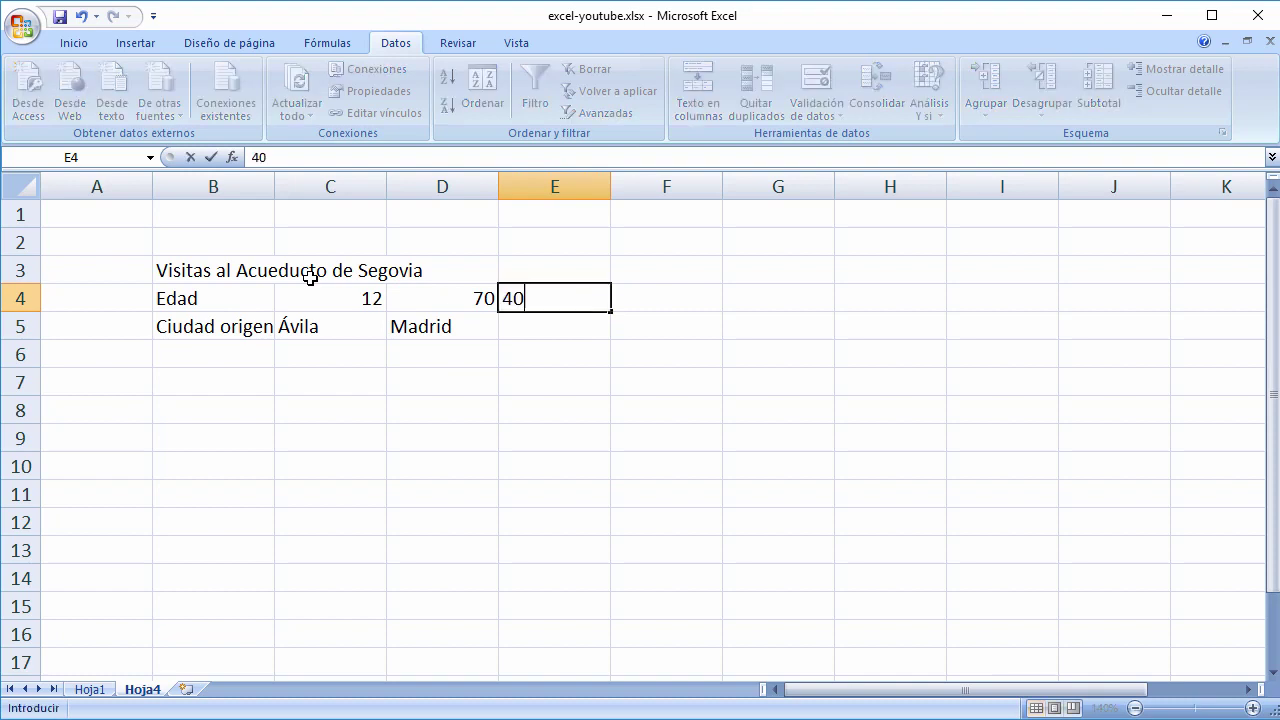
{"action": "key", "text": "Return"}
{"action": "type", "text": "S"}
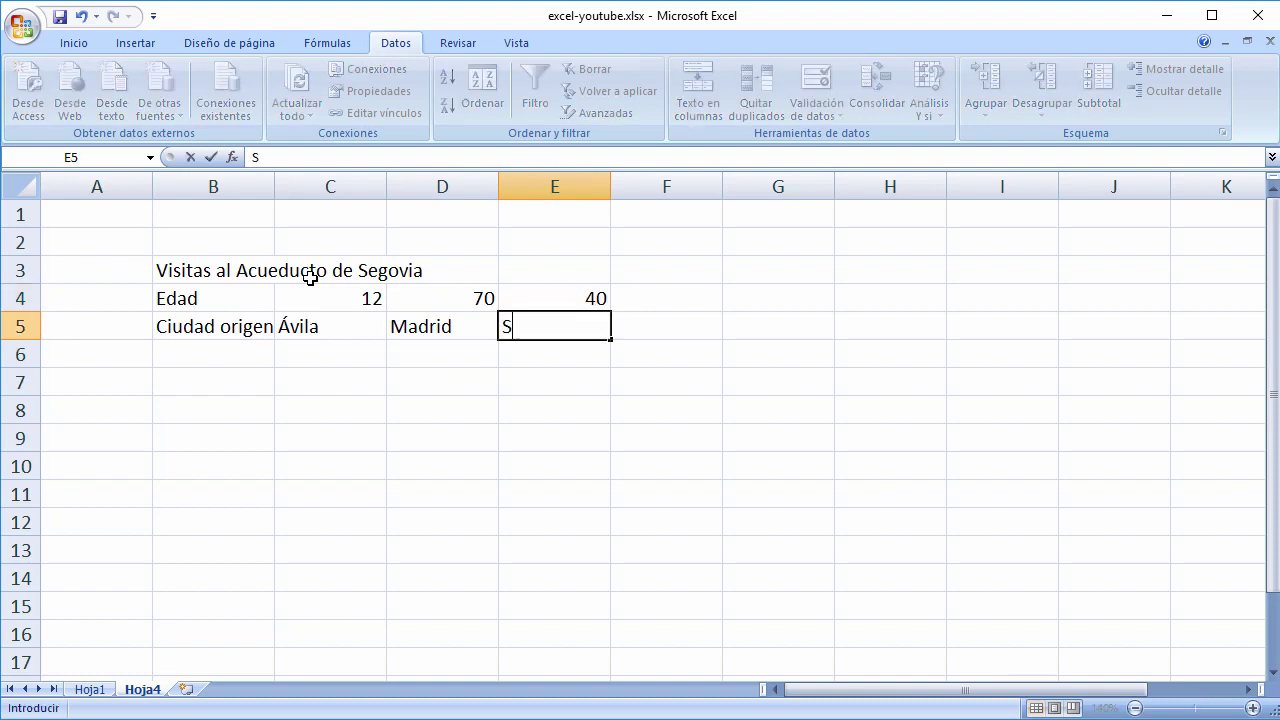
{"action": "type", "text": "egovia"}
{"action": "key", "text": "Return"}
{"action": "key", "text": "Up"}
{"action": "key", "text": "Up"}
{"action": "key", "text": "Right"}
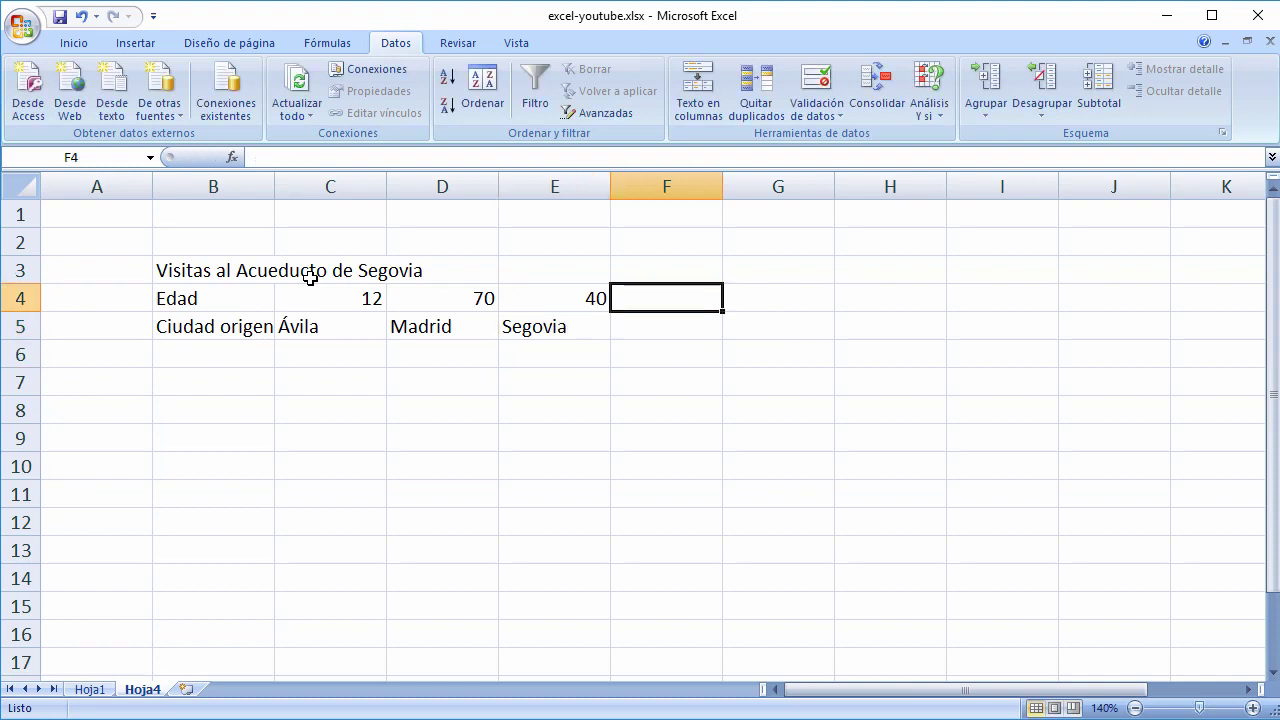
{"action": "key", "text": "Down"}
{"action": "key", "text": "Down"}
{"action": "key", "text": "Left"}
{"action": "key", "text": "Left"}
{"action": "key", "text": "Left"}
{"action": "key", "text": "Down"}
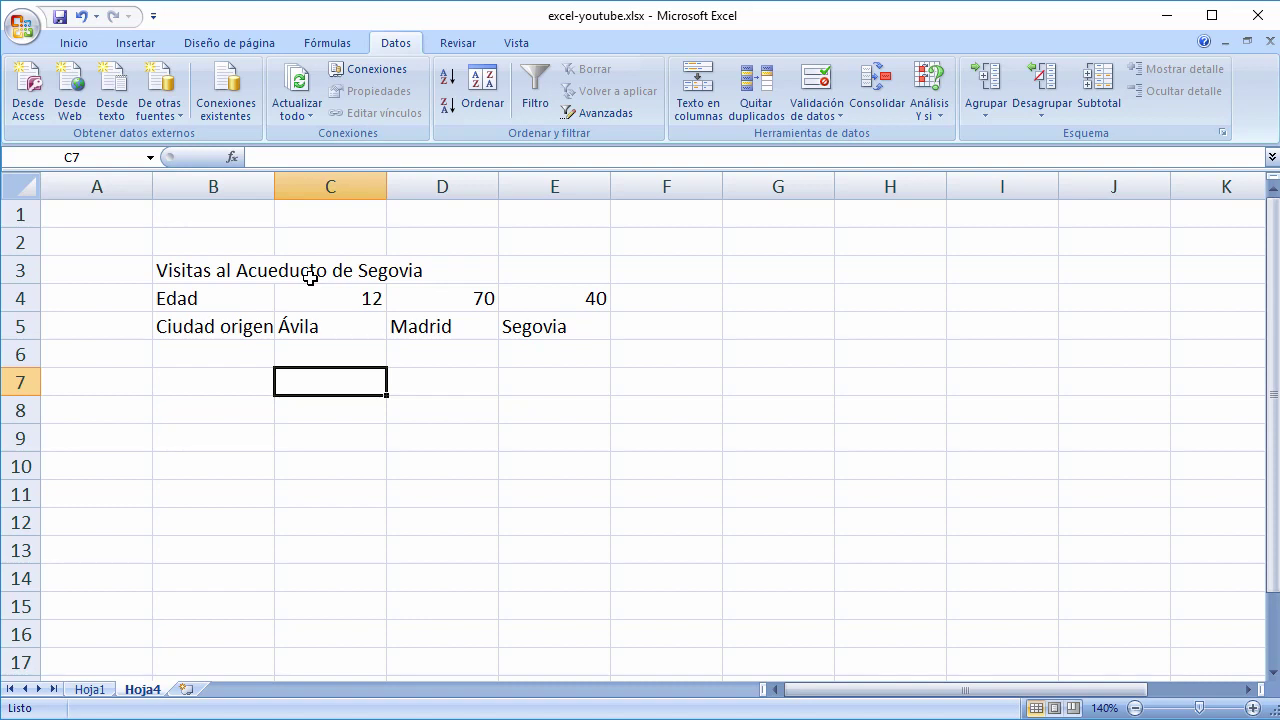
Step: Enter =O(C4<14; C4>65; C5="Segovia") in C7, which returns VERDADERO
{"action": "type", "text": "="}
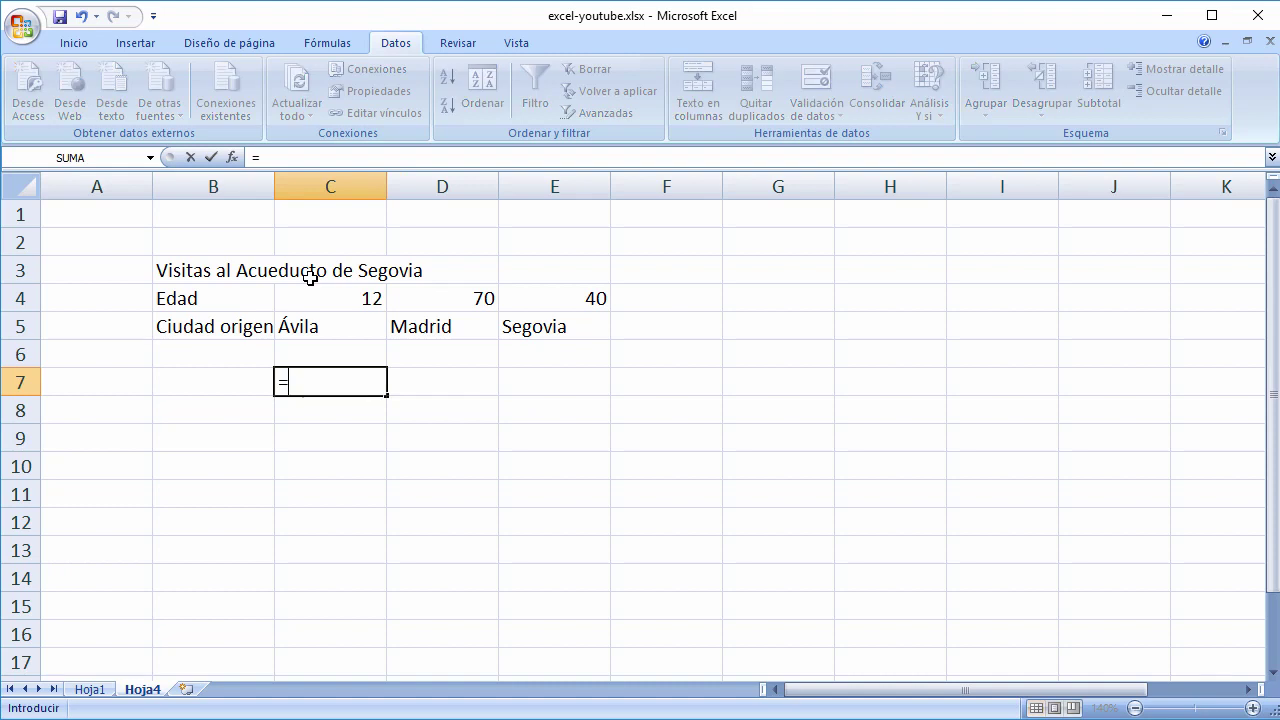
{"action": "type", "text": "O"}
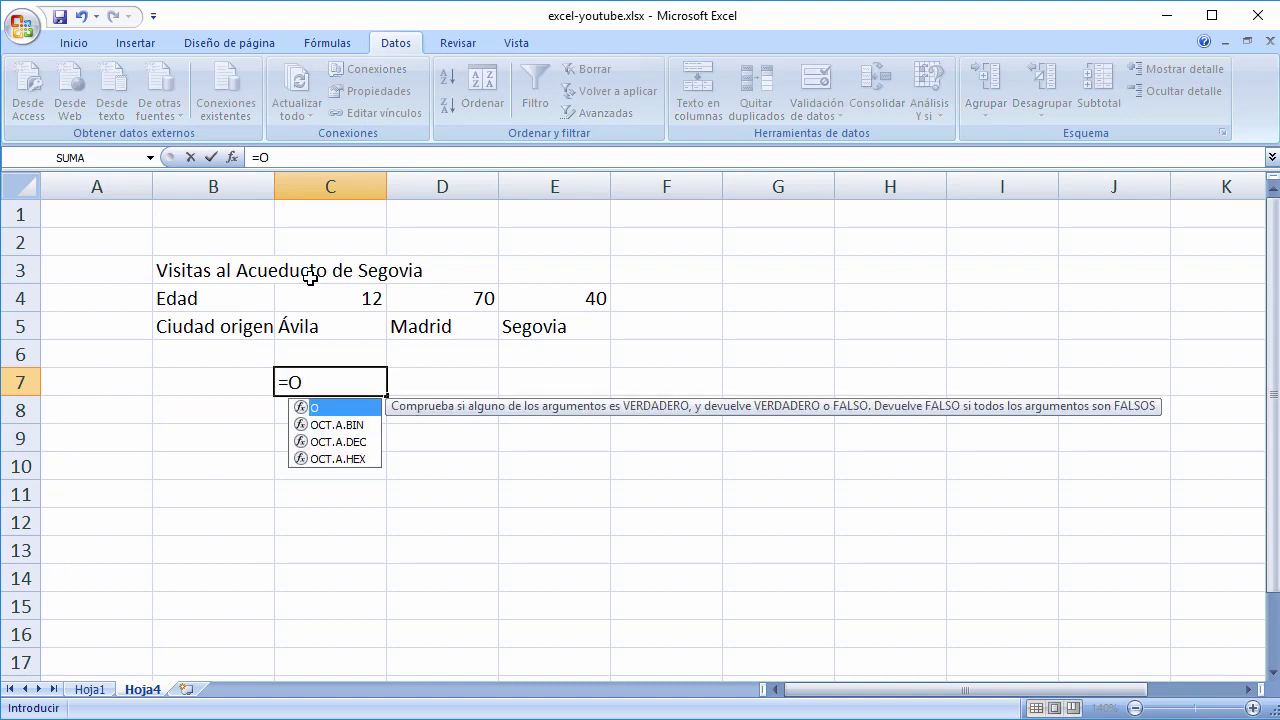
{"action": "type", "text": "("}
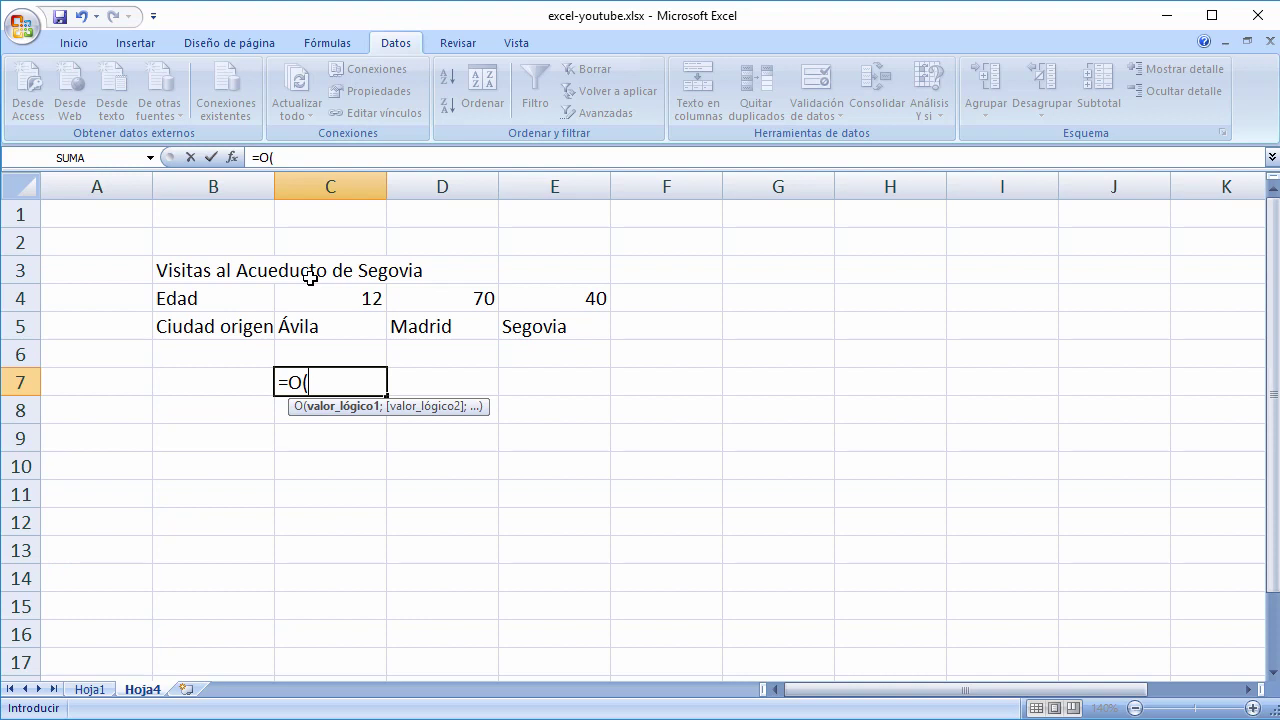
{"action": "type", "text": "C4<1"}
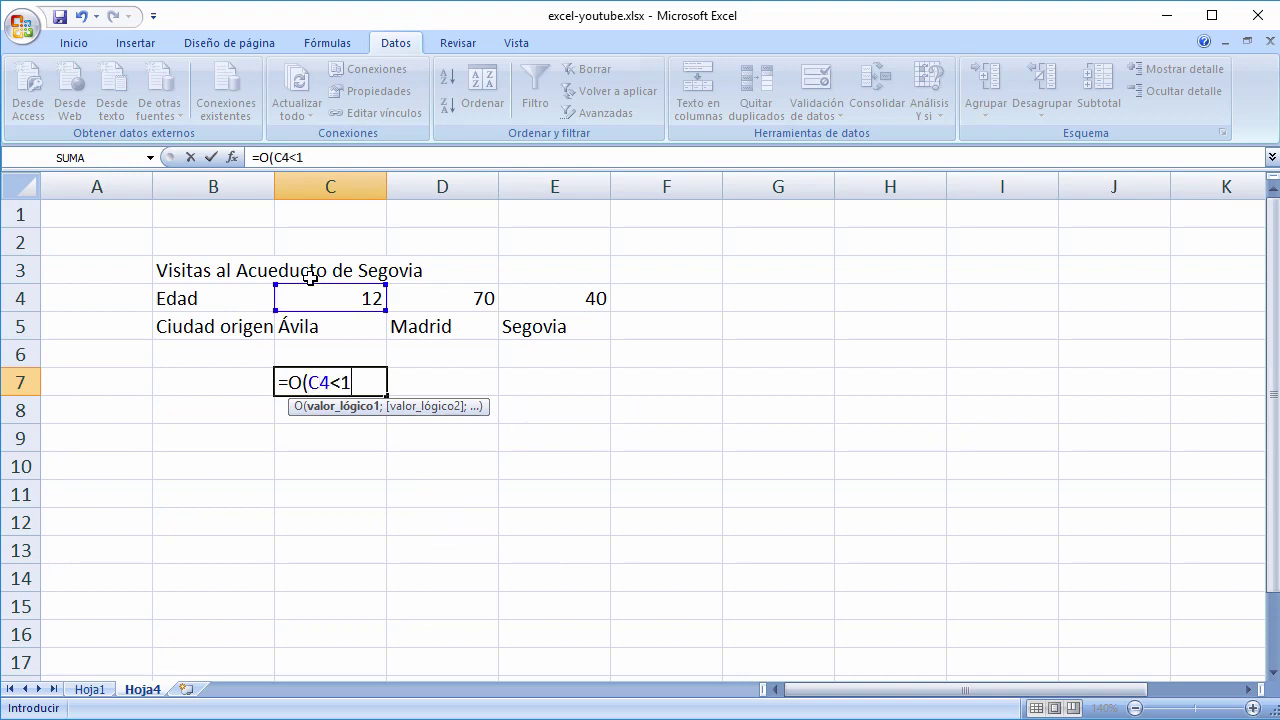
{"action": "type", "text": "4;"}
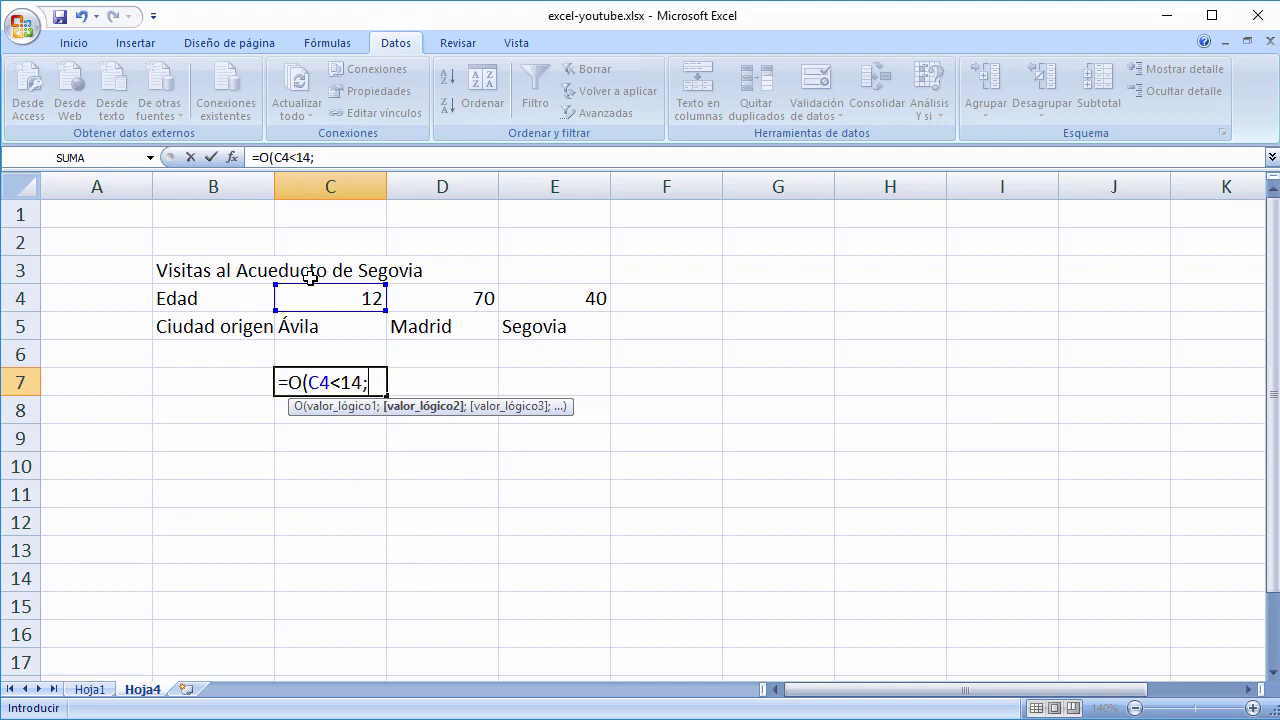
{"action": "type", "text": " C"}
{"action": "type", "text": "4>"}
{"action": "type", "text": "65"}
{"action": "type", "text": "; "}
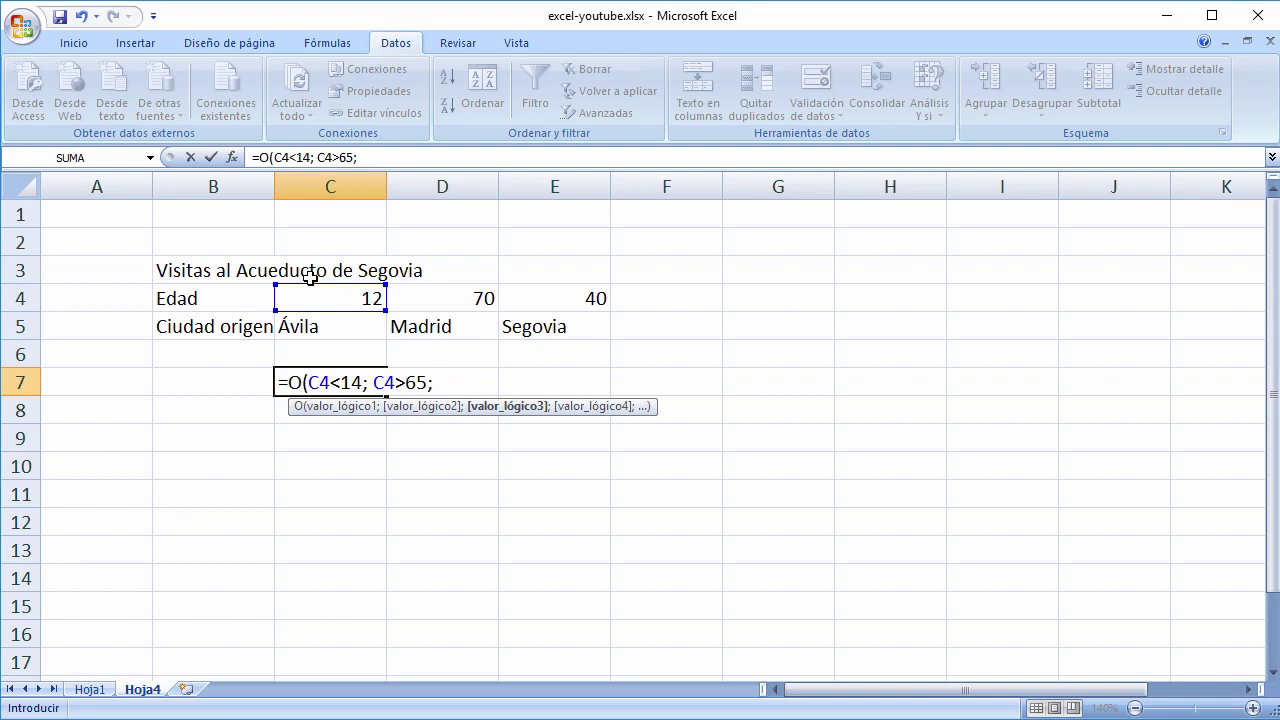
{"action": "type", "text": "C5="}
{"action": "type", "text": "\"Seg"}
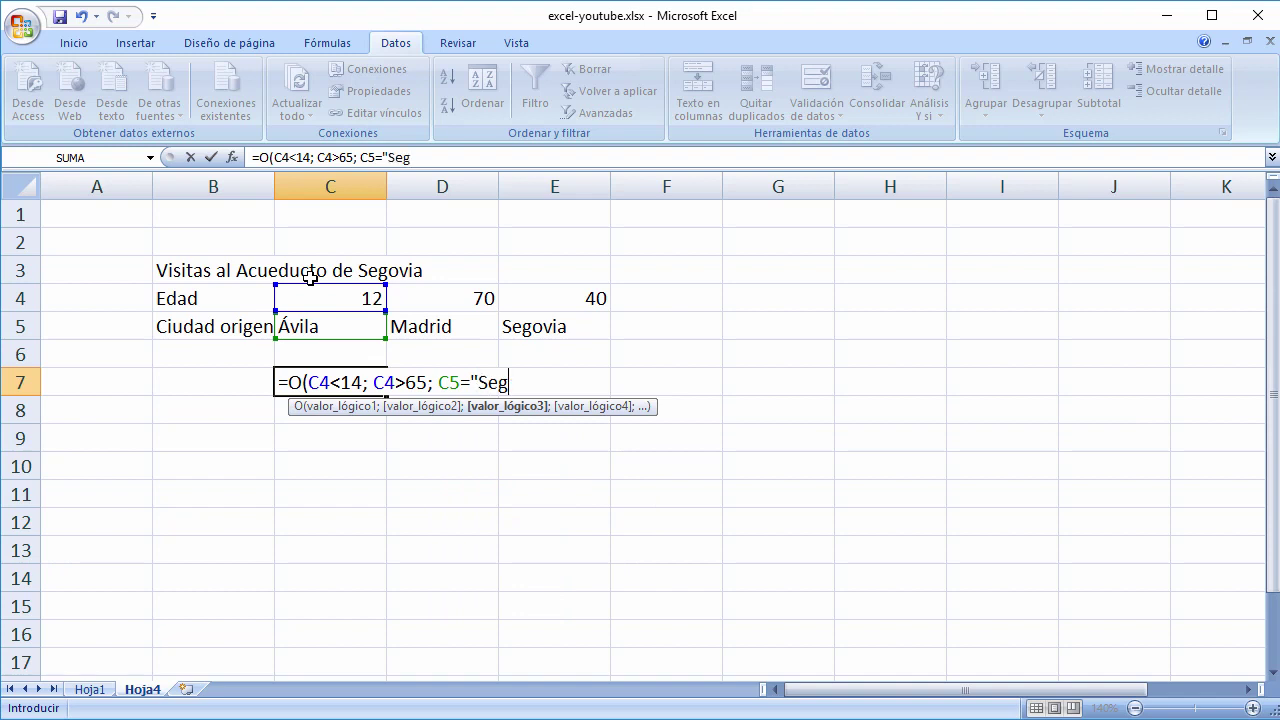
{"action": "type", "text": "ovia\""}
{"action": "type", "text": ")"}
{"action": "key", "text": "Return"}
{"action": "key", "text": "Up"}
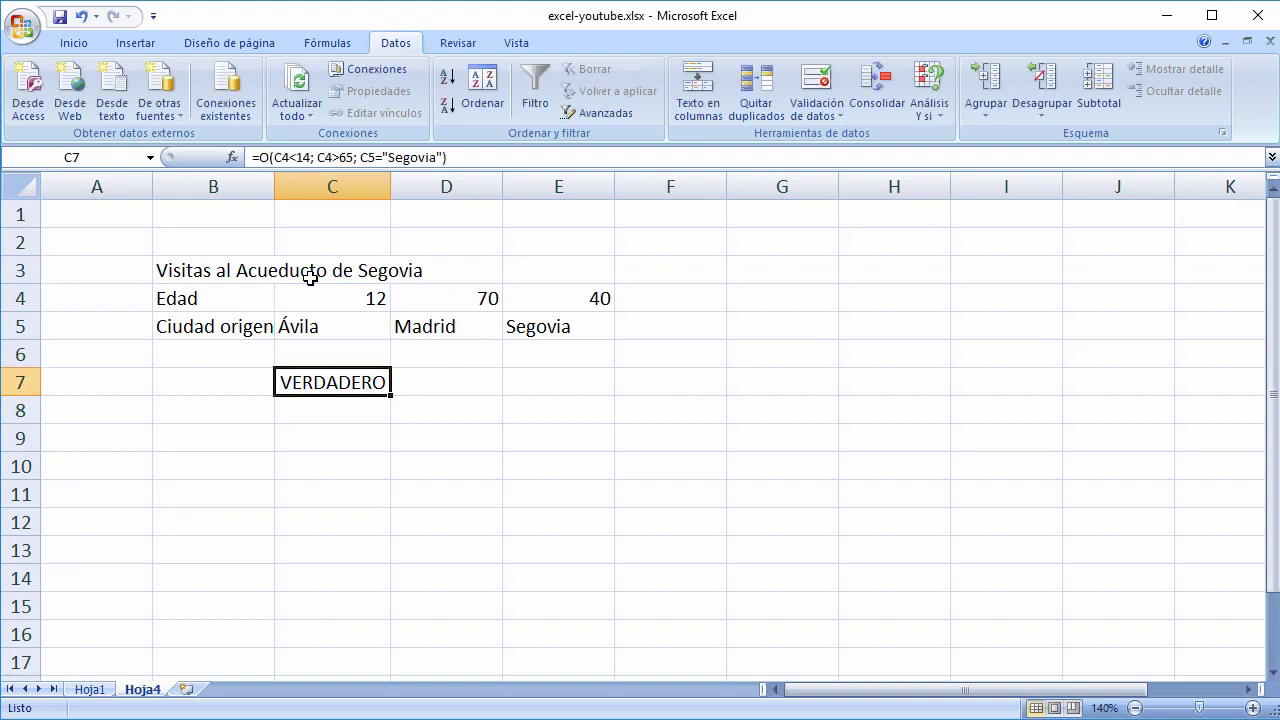
{"action": "key", "text": "Left"}
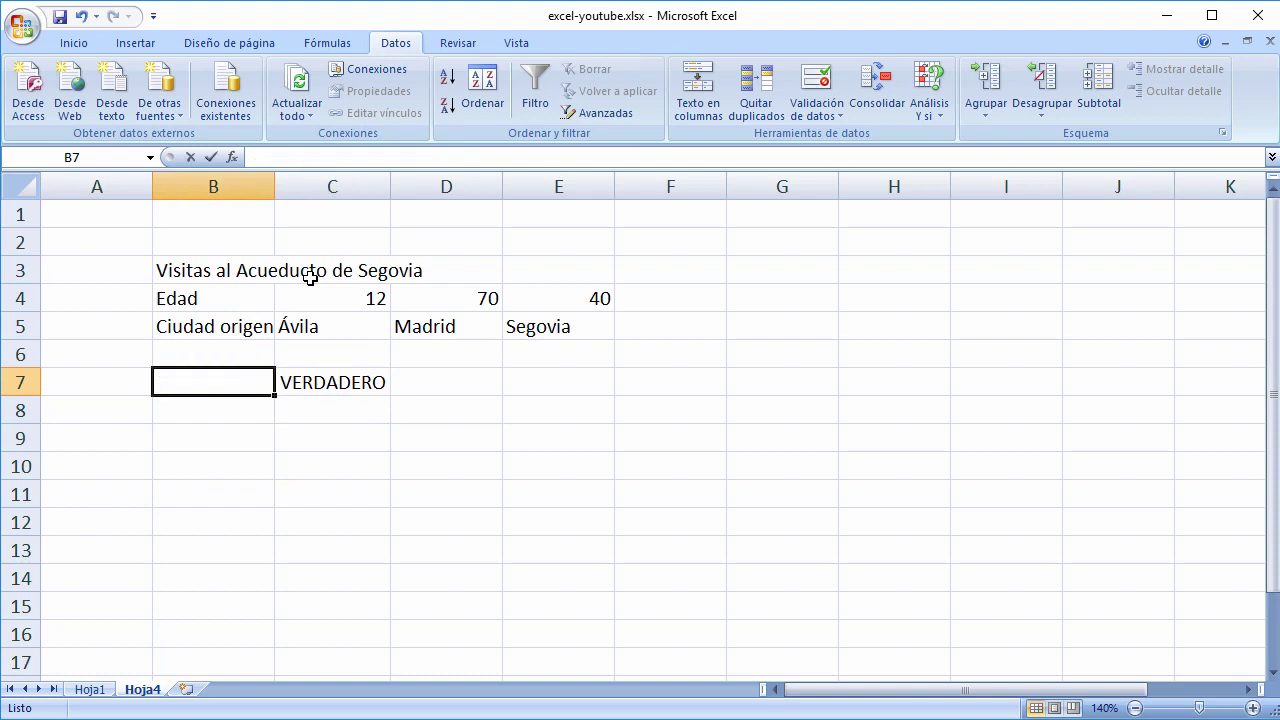
Step: Label cell B7 'Descuento?'
{"action": "type", "text": "Descuentop"}
{"action": "key", "text": "BackSpace"}
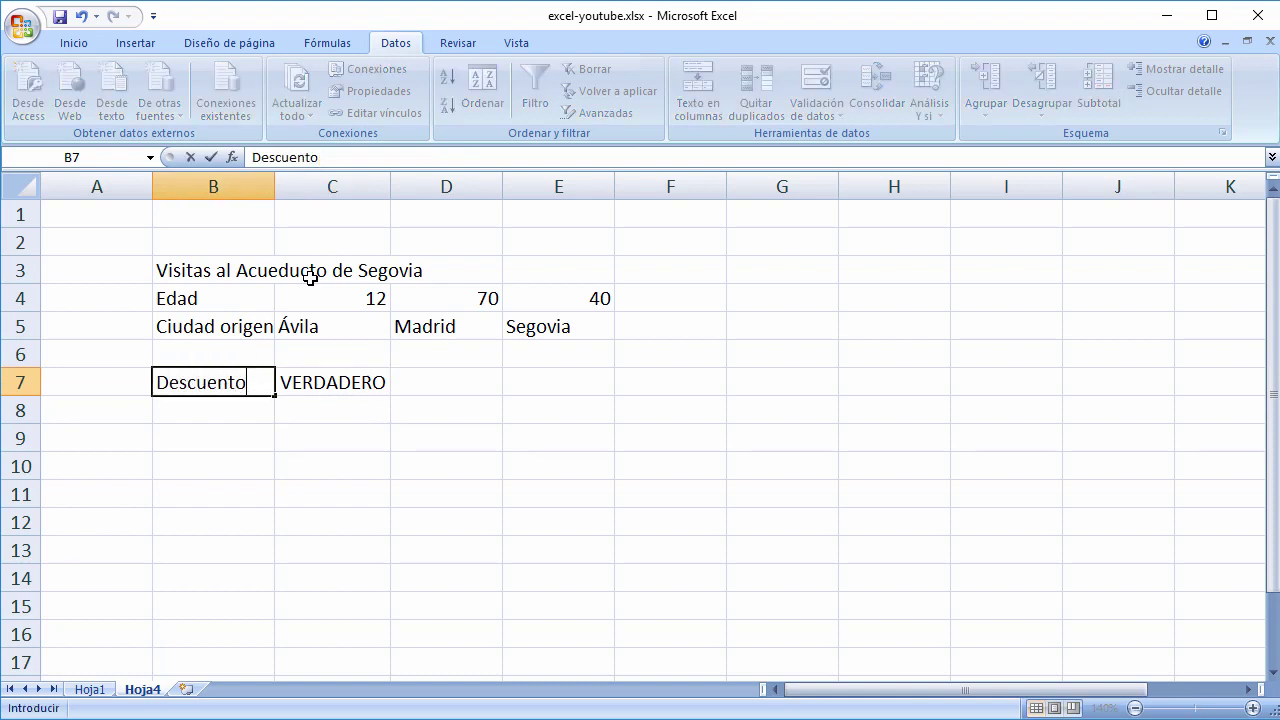
{"action": "type", "text": "?"}
{"action": "key", "text": "Return"}
{"action": "key", "text": "Up"}
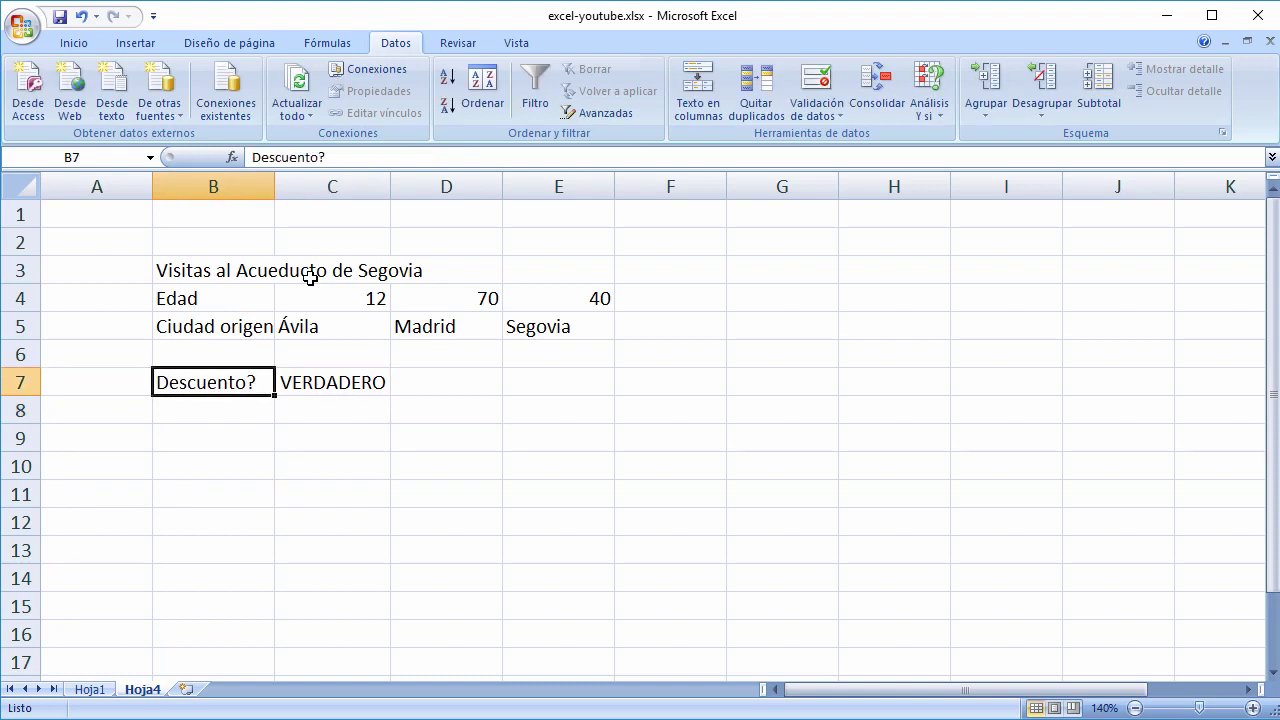
{"action": "key", "text": "Right"}
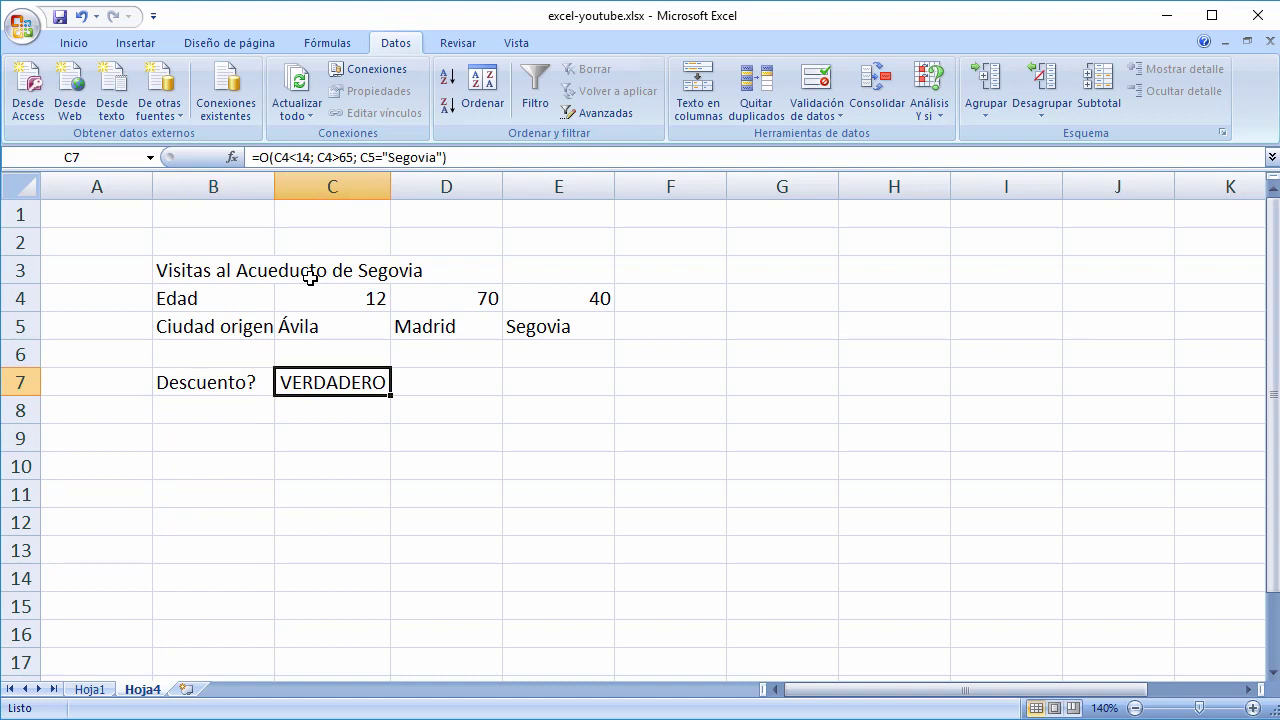
Step: Copy the C7 discount formula into D7 and E7, widening columns D and E
{"action": "key", "text": "ctrl+c"}
{"action": "key", "text": "Right"}
{"action": "key", "text": "ctrl+v"}
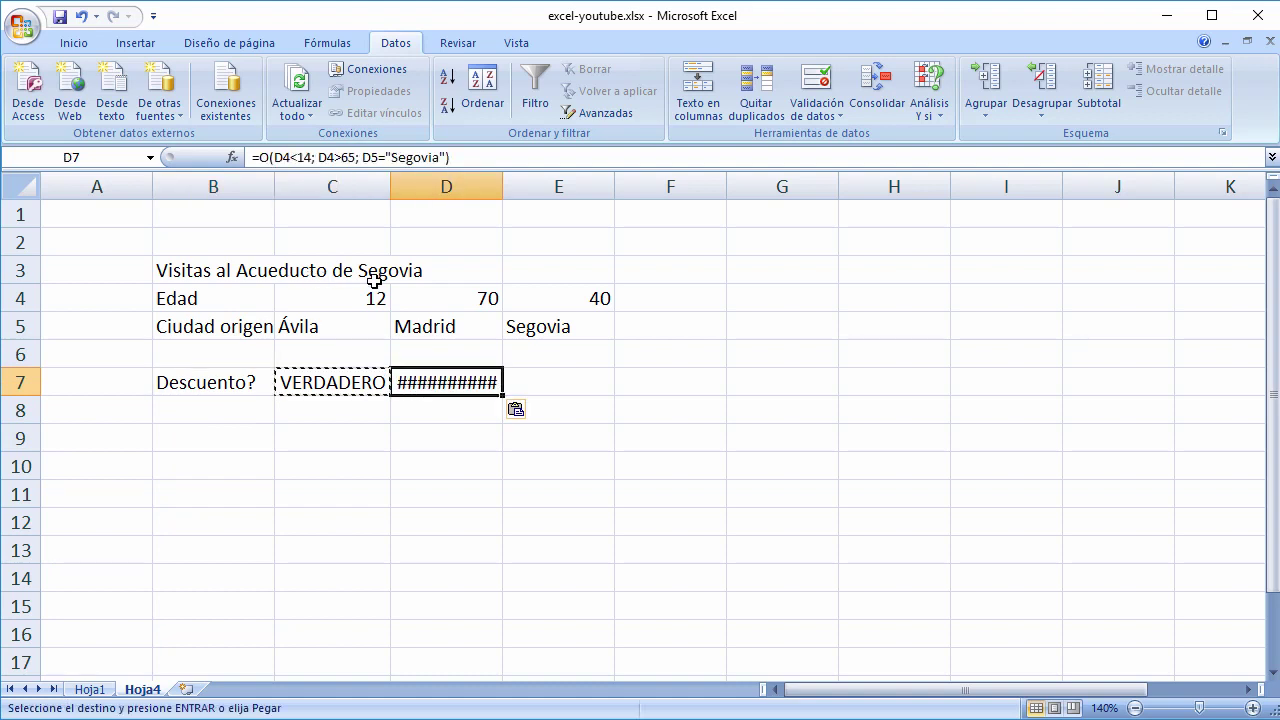
{"action": "left_click_drag", "start_coordinate": [502, 187], "coordinate": [557, 187]}
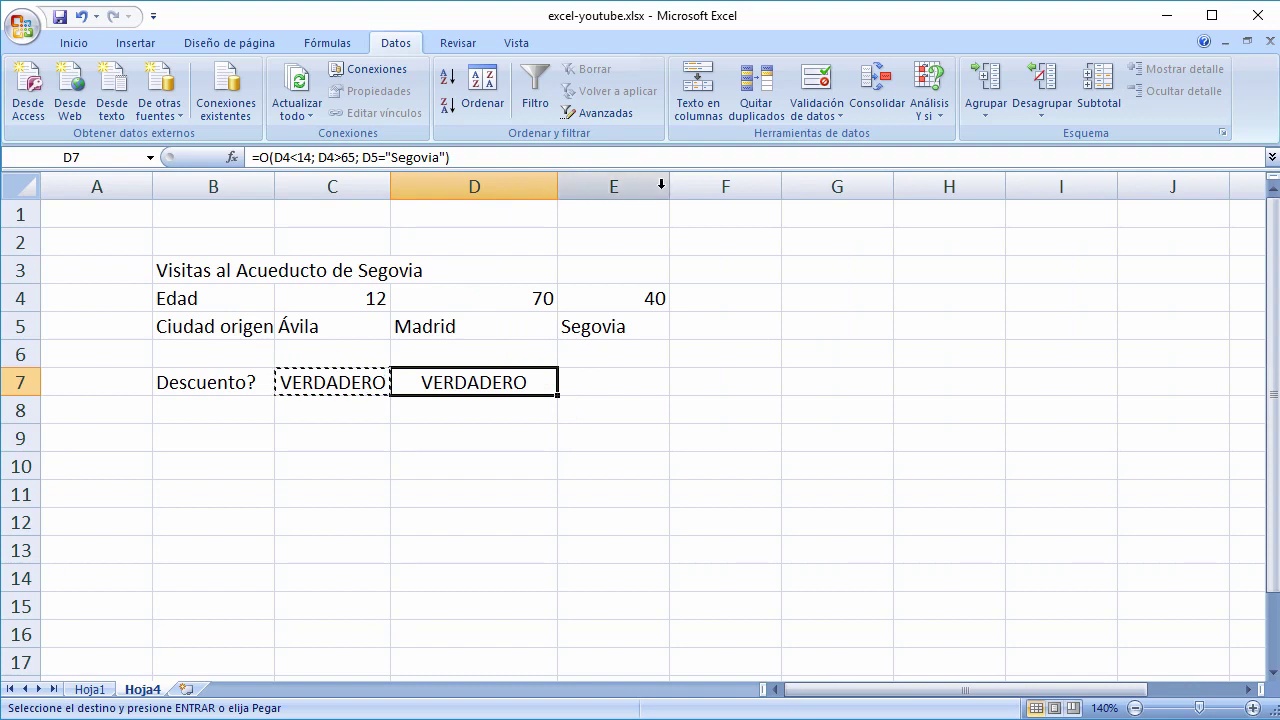
{"action": "left_click_drag", "start_coordinate": [669, 187], "coordinate": [711, 187]}
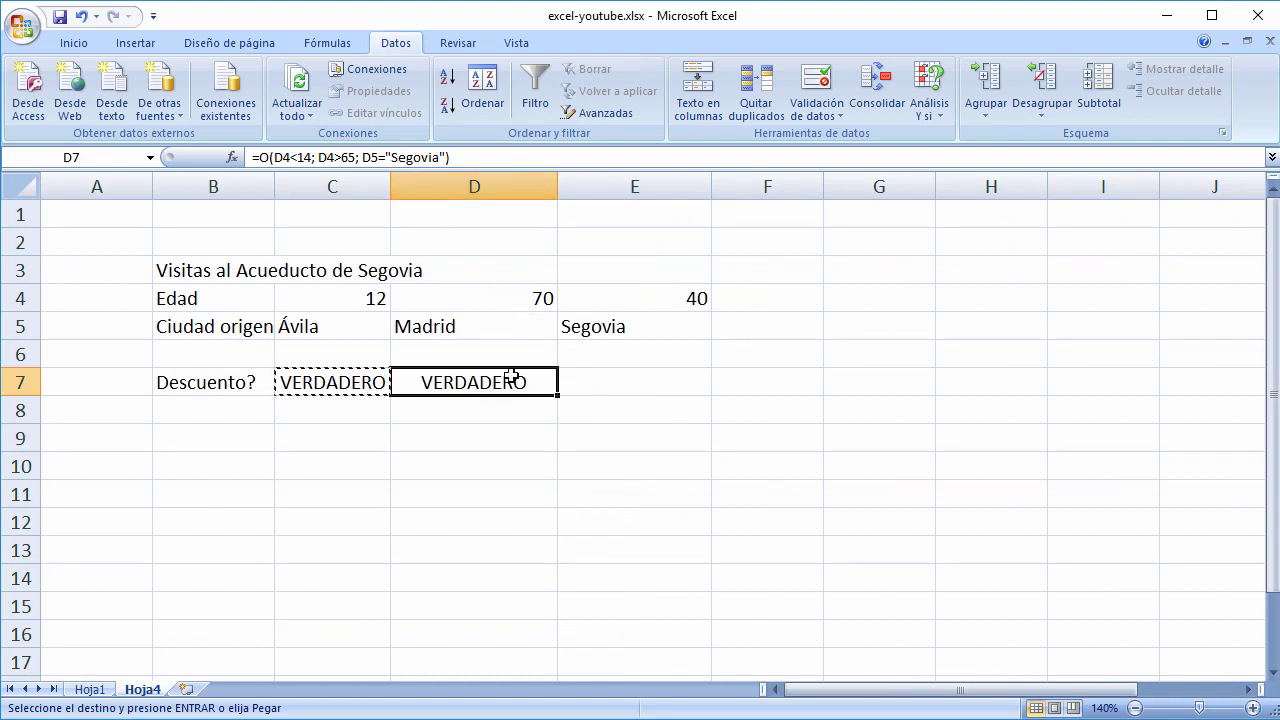
{"action": "left_click", "coordinate": [589, 380]}
{"action": "key", "text": "ctrl+v"}
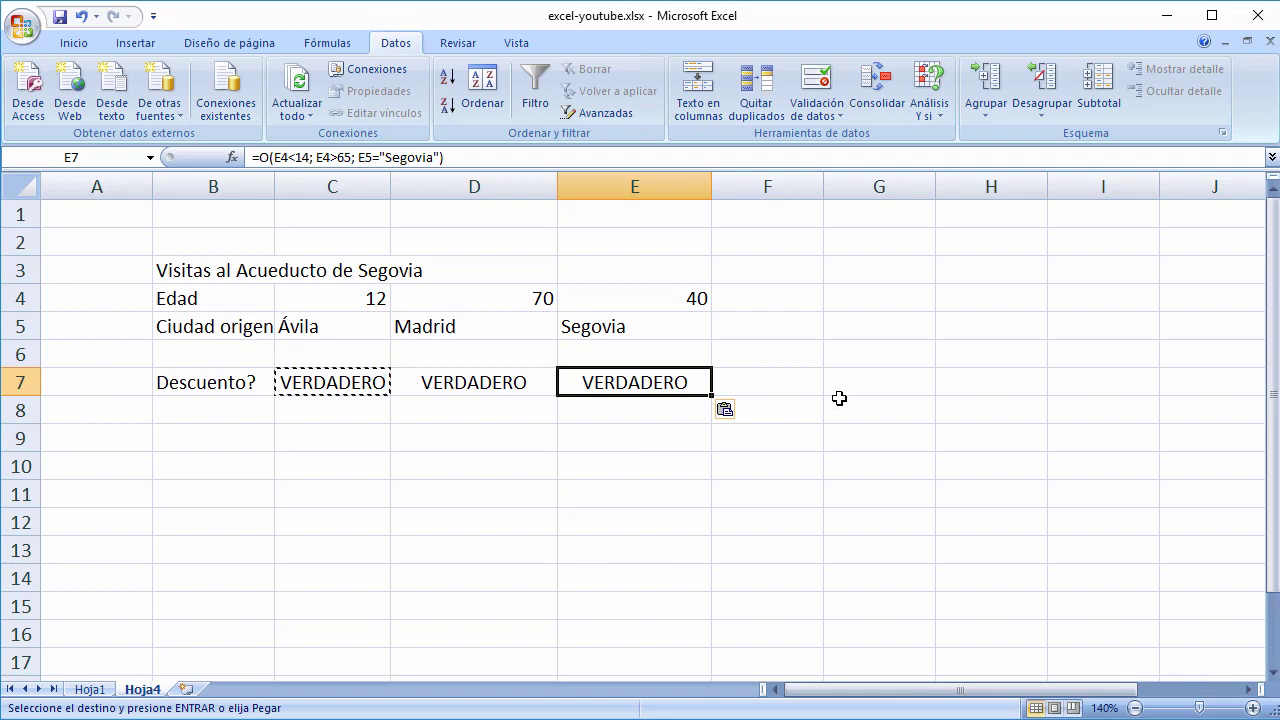
Step: Fill the discount formula across to I7 and widen columns F through H
{"action": "left_click_drag", "start_coordinate": [711, 396], "coordinate": [1106, 397]}
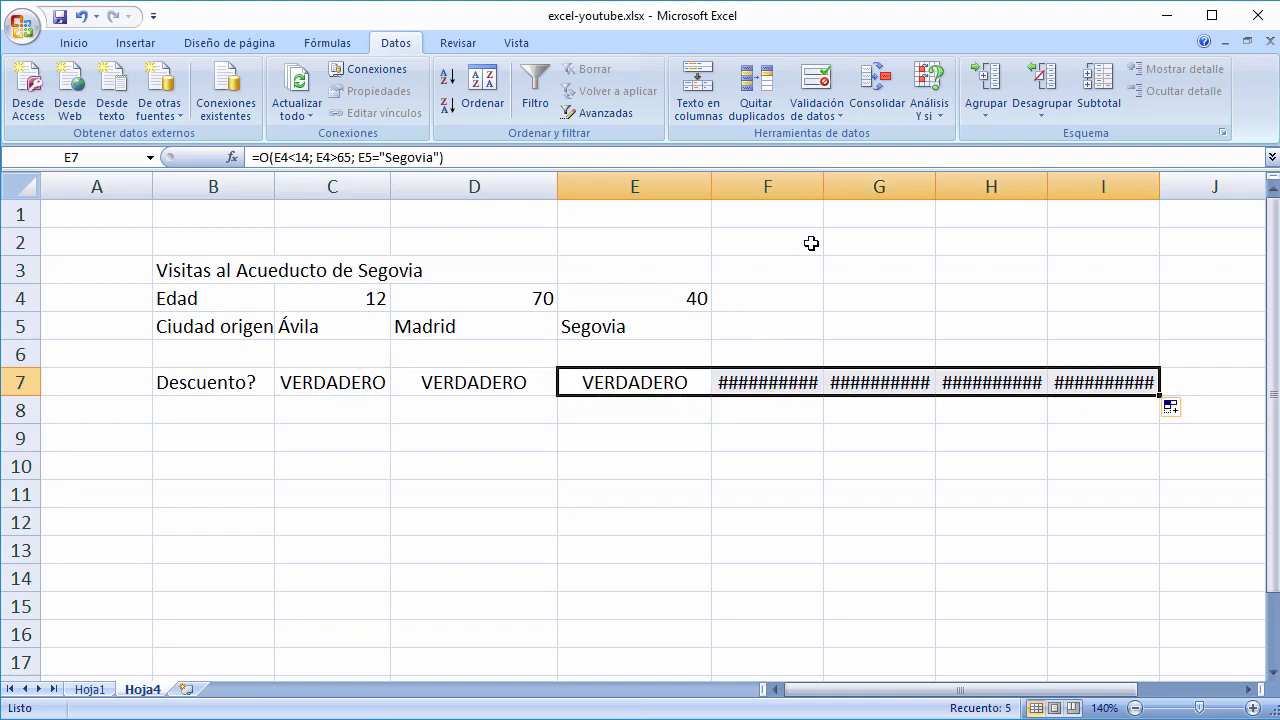
{"action": "left_click_drag", "start_coordinate": [826, 186], "coordinate": [852, 186]}
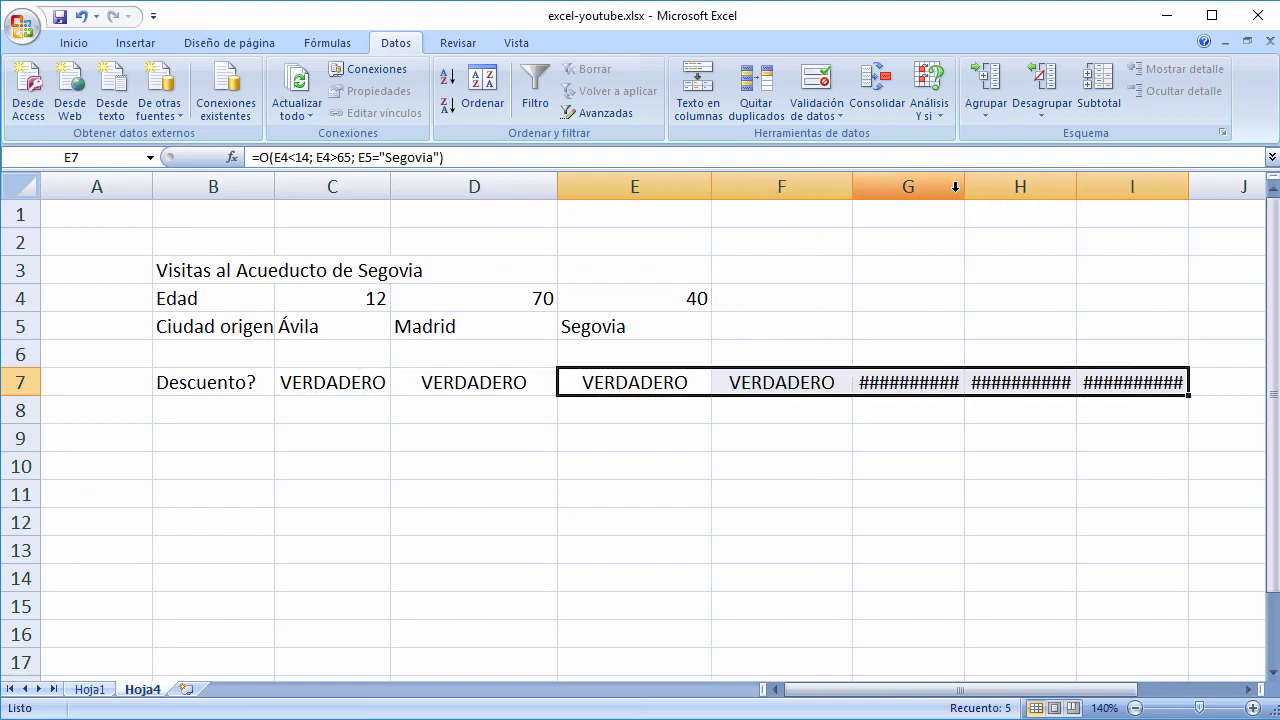
{"action": "left_click_drag", "start_coordinate": [964, 186], "coordinate": [1002, 186]}
{"action": "left_click_drag", "start_coordinate": [1114, 186], "coordinate": [1138, 186]}
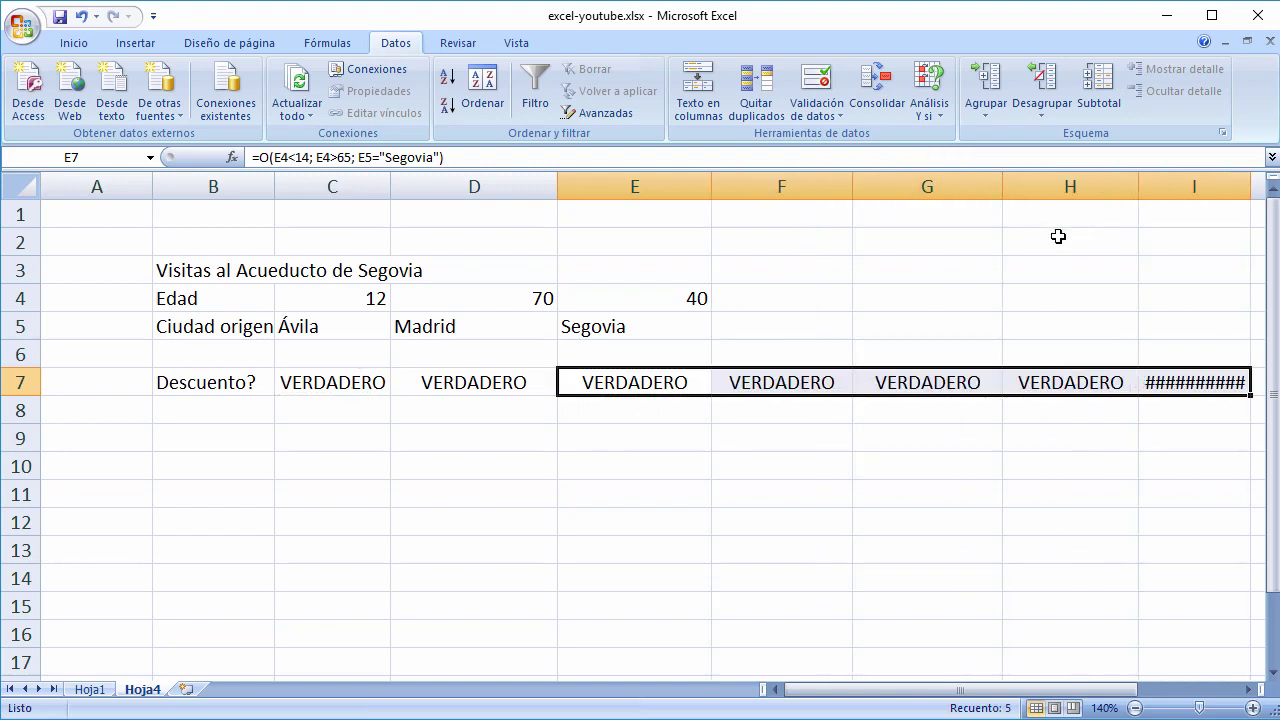
{"action": "left_click", "coordinate": [766, 298]}
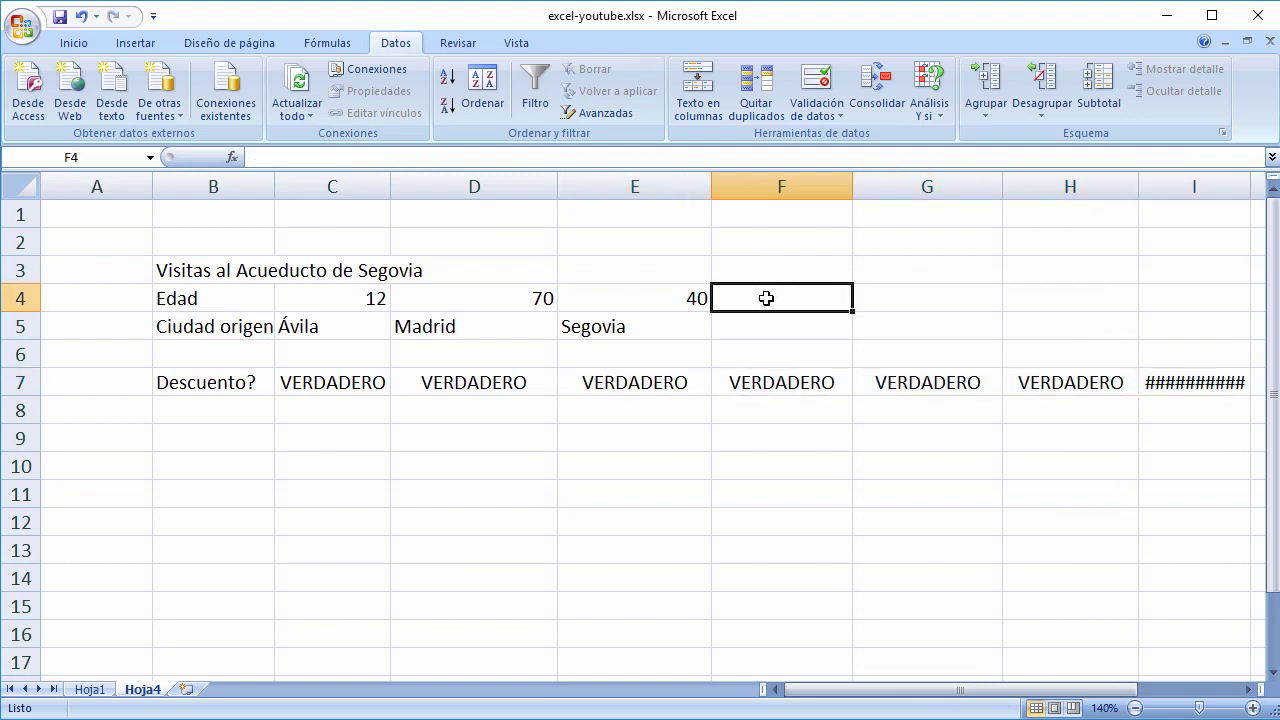
Step: Add a fourth visitor in column F: age 50 from Valencia
{"action": "key", "text": "Down"}
{"action": "key", "text": "Down"}
{"action": "key", "text": "Down"}
{"action": "key", "text": "Left"}
{"action": "key", "text": "Left"}
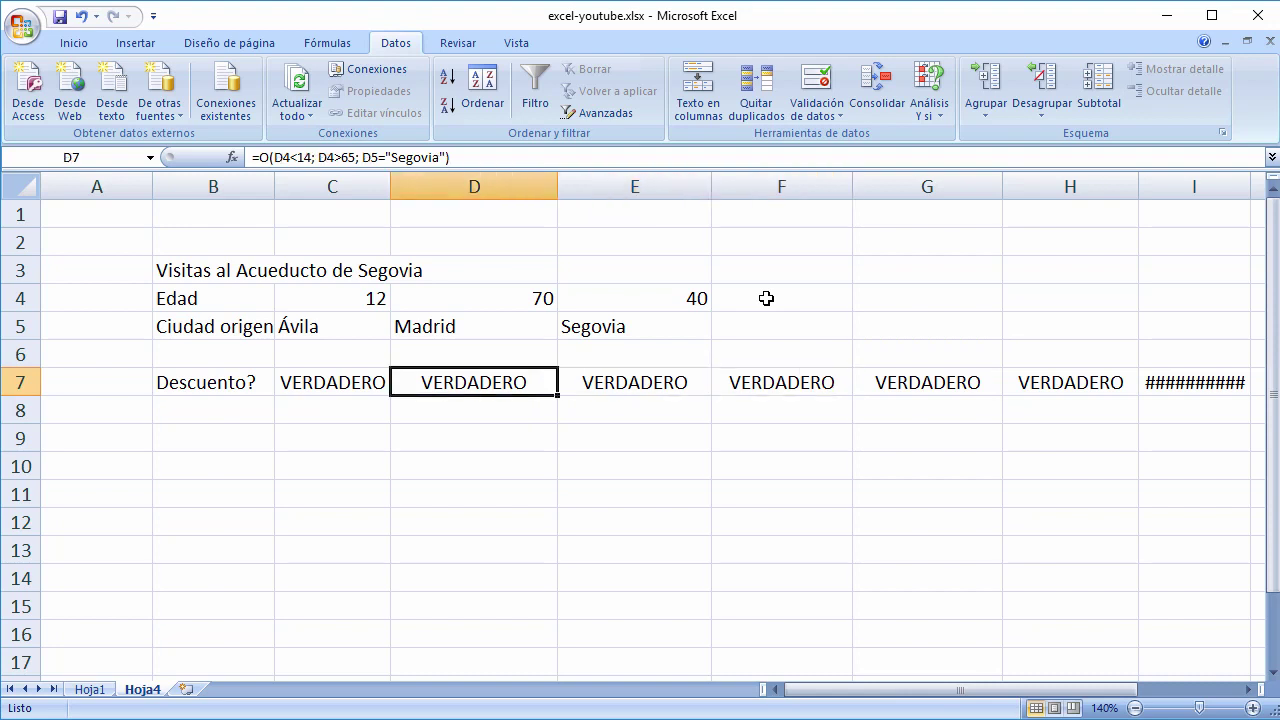
{"action": "key", "text": "Left"}
{"action": "key", "text": "Right"}
{"action": "key", "text": "Right"}
{"action": "key", "text": "Right"}
{"action": "key", "text": "Up"}
{"action": "key", "text": "Up"}
{"action": "key", "text": "Up"}
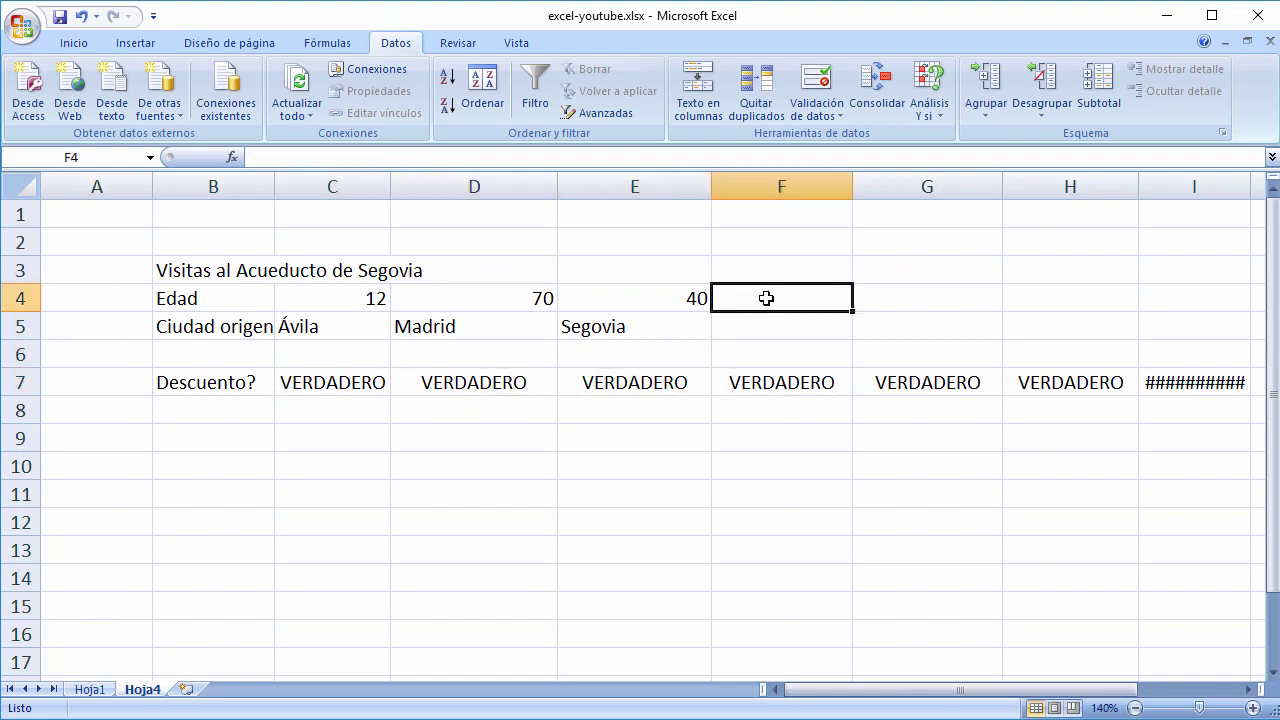
{"action": "type", "text": "50"}
{"action": "key", "text": "Return"}
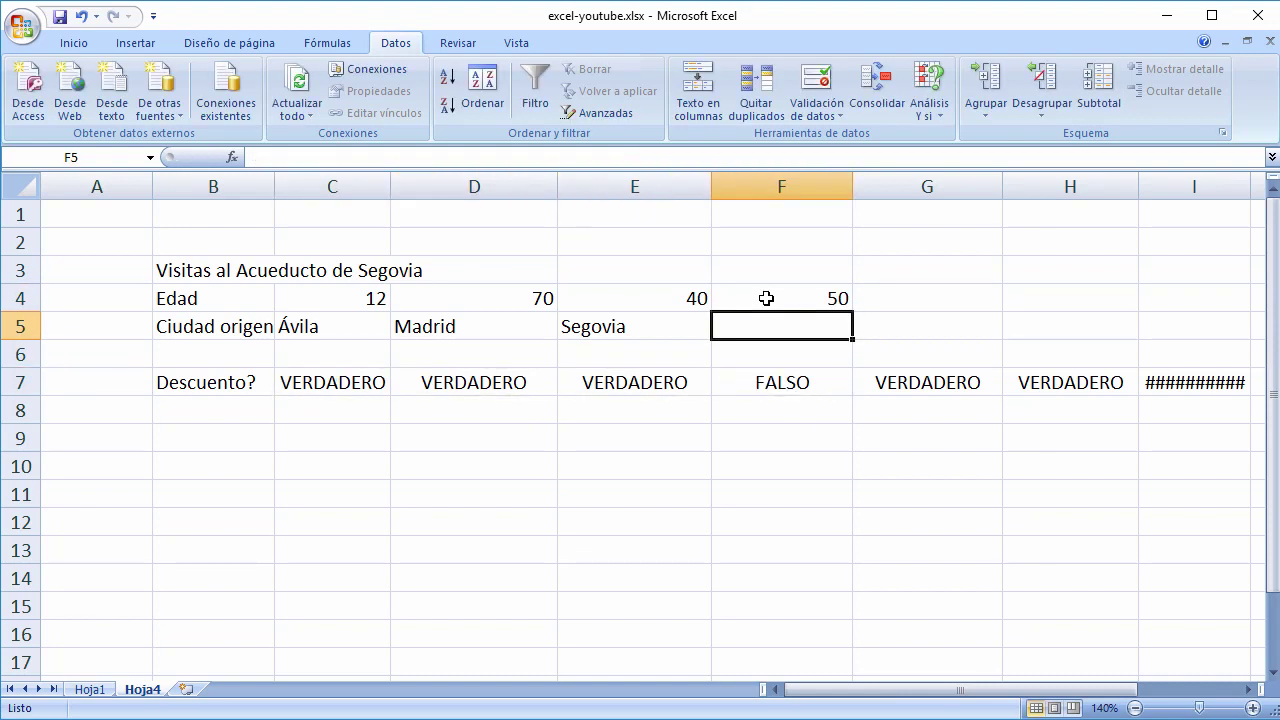
{"action": "type", "text": "Valencia"}
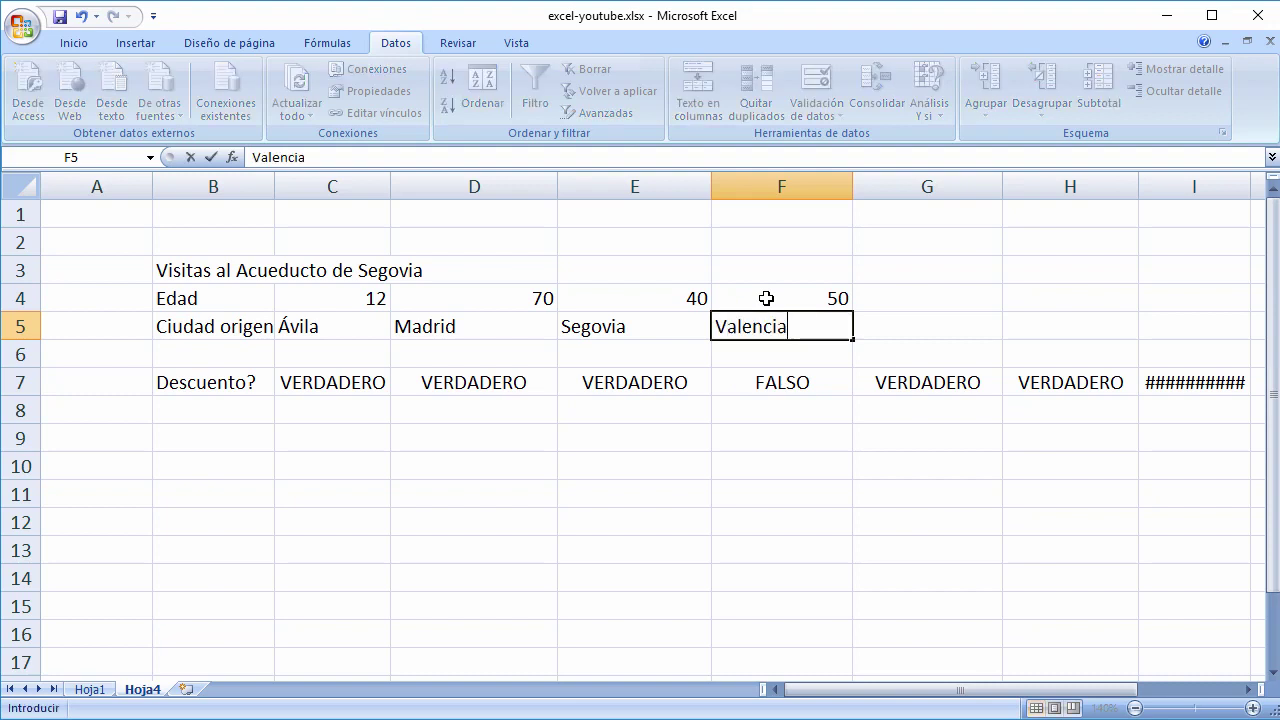
{"action": "key", "text": "Return"}
Step: Test F7 by changing F5 to Segovia, then back to Valencia
{"action": "left_click", "coordinate": [787, 376]}
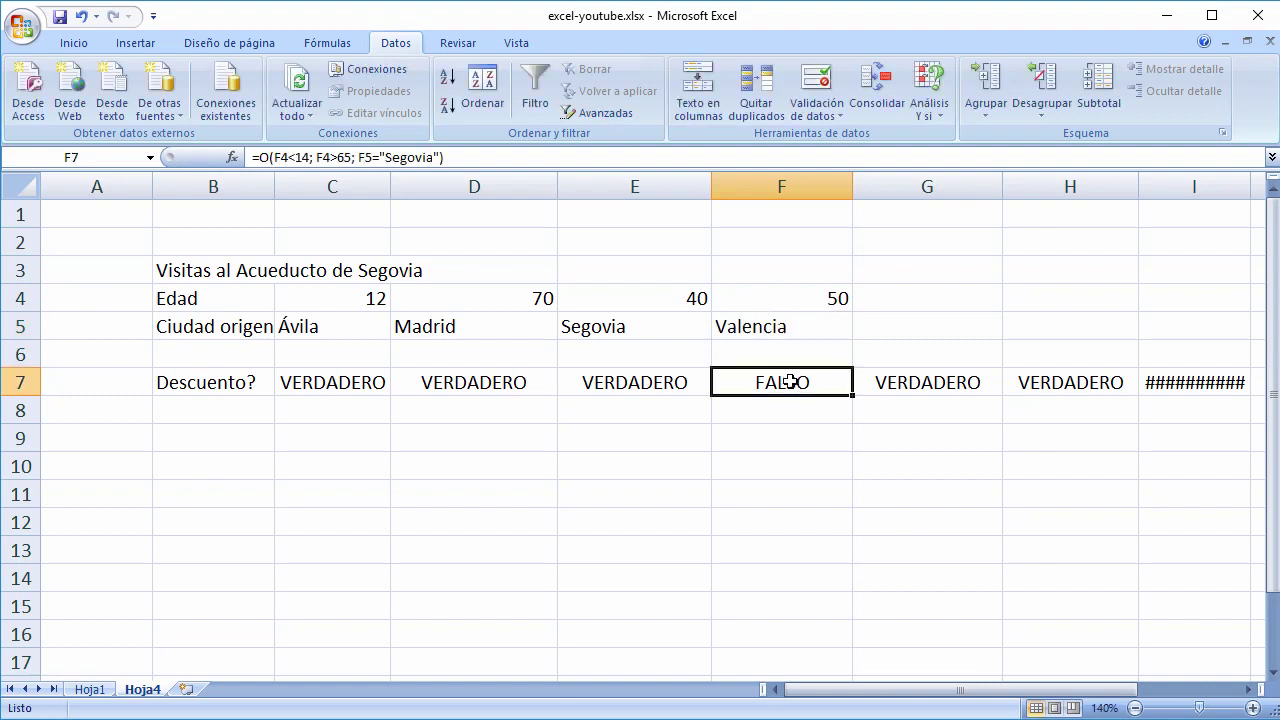
{"action": "left_click", "coordinate": [803, 324]}
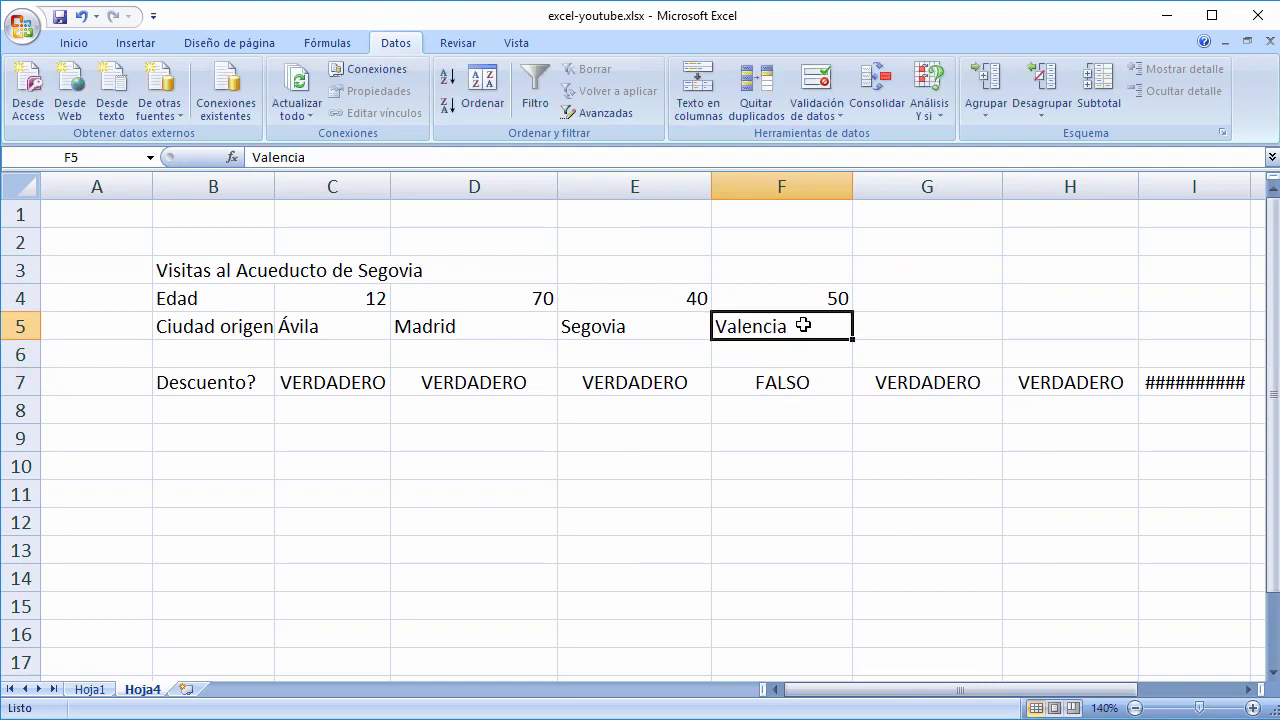
{"action": "type", "text": "Segov"}
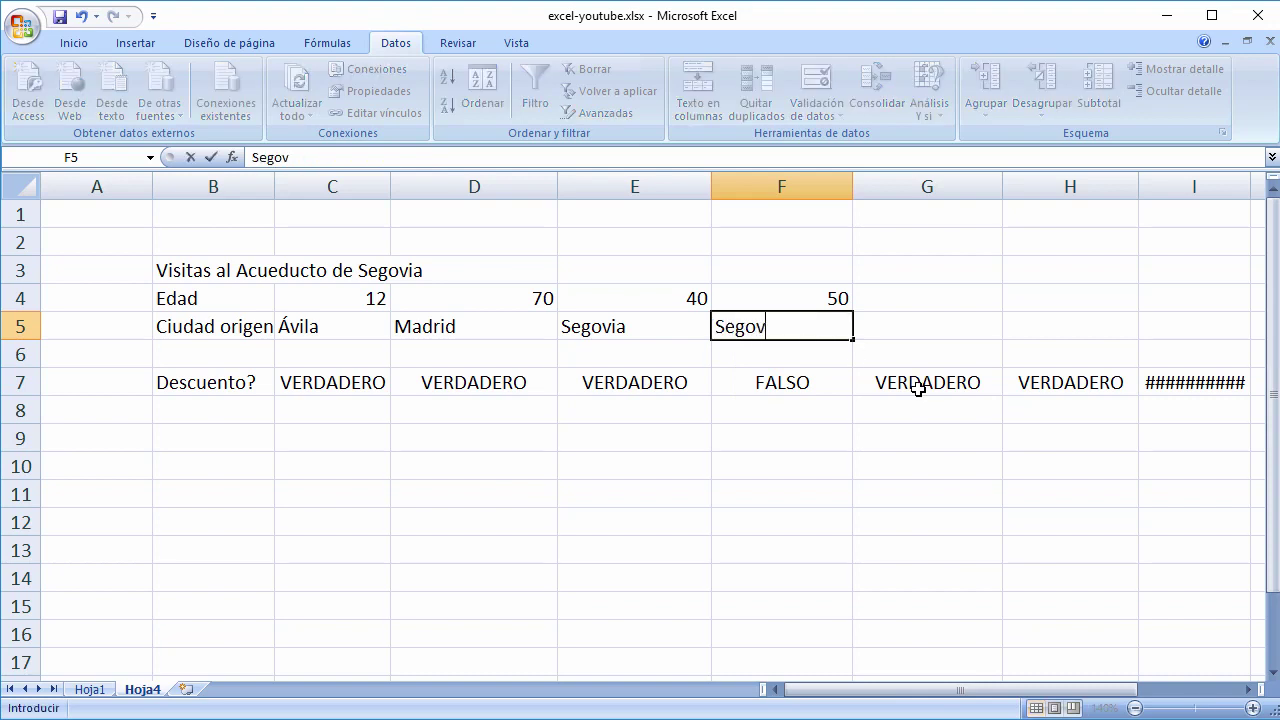
{"action": "type", "text": "ia"}
{"action": "key", "text": "Return"}
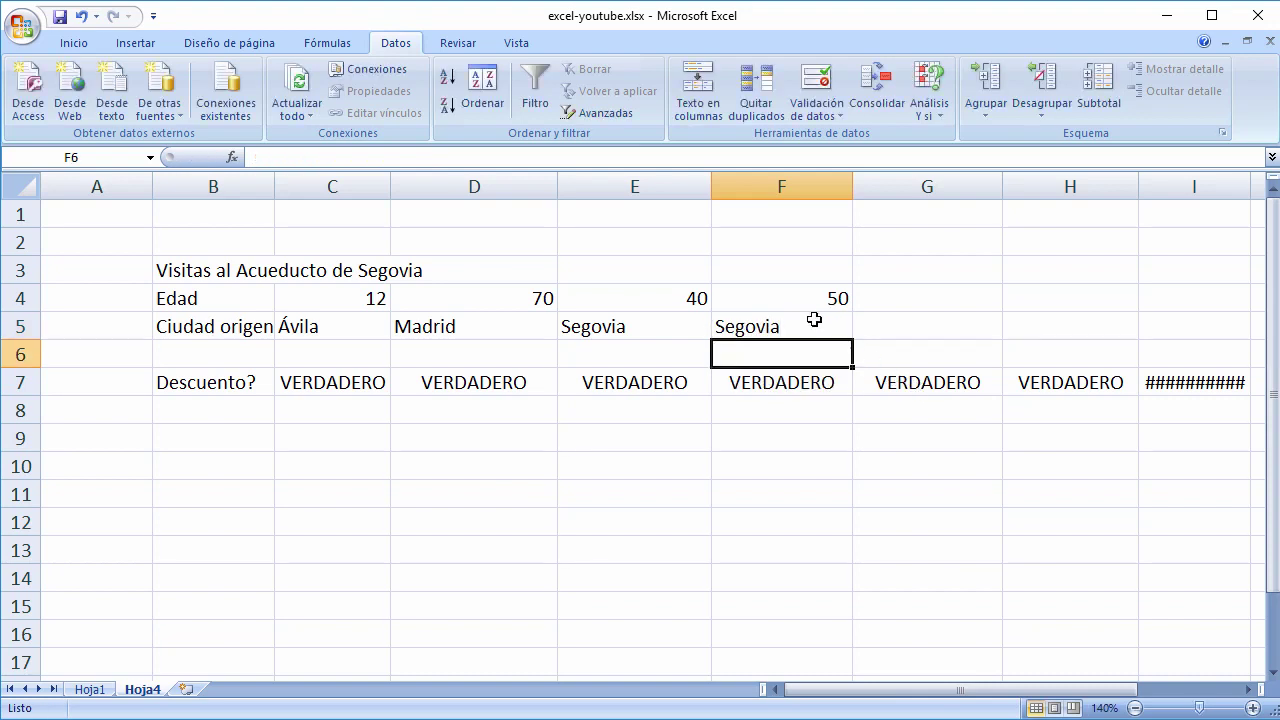
{"action": "left_click", "coordinate": [808, 326]}
{"action": "type", "text": "Valencia"}
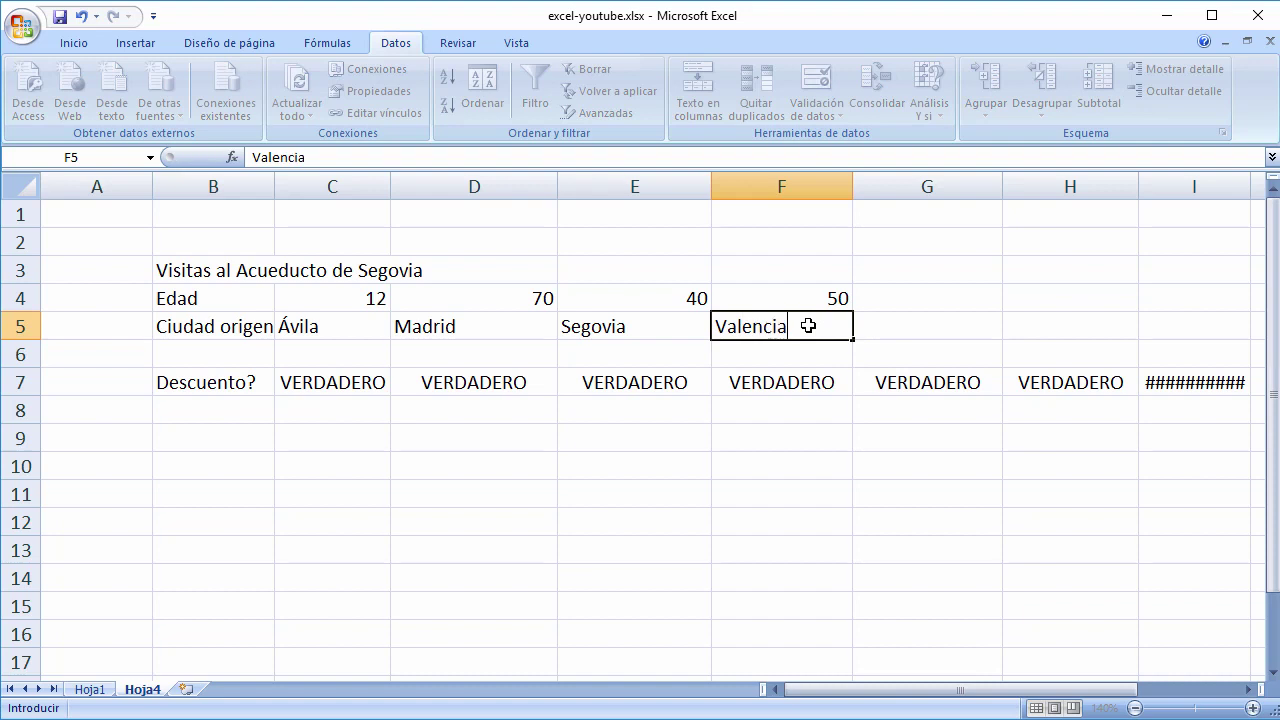
{"action": "key", "text": "Return"}
Step: Change the age in F4 to 10 and check the result in F7
{"action": "key", "text": "Return"}
{"action": "left_click", "coordinate": [808, 326]}
{"action": "key", "text": "Up"}
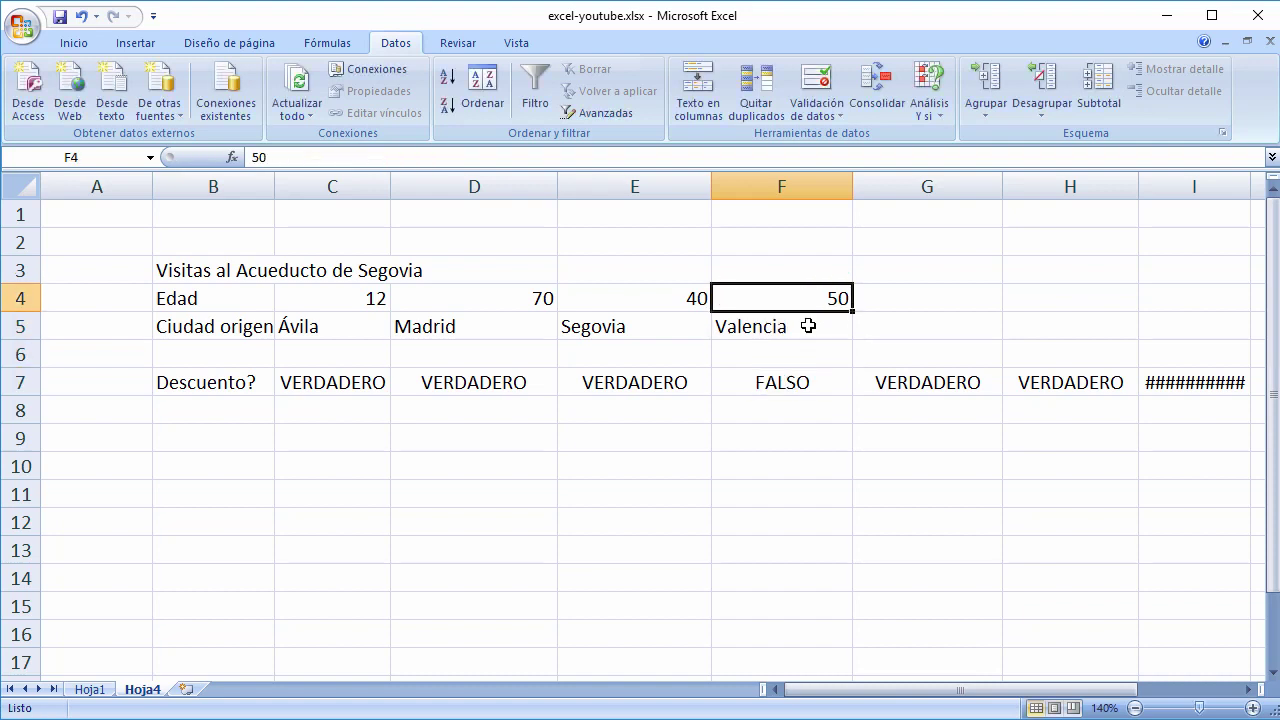
{"action": "key", "text": "F2"}
{"action": "key", "text": "BackSpace"}
{"action": "key", "text": "BackSpace"}
{"action": "type", "text": "10"}
{"action": "key", "text": "Return"}
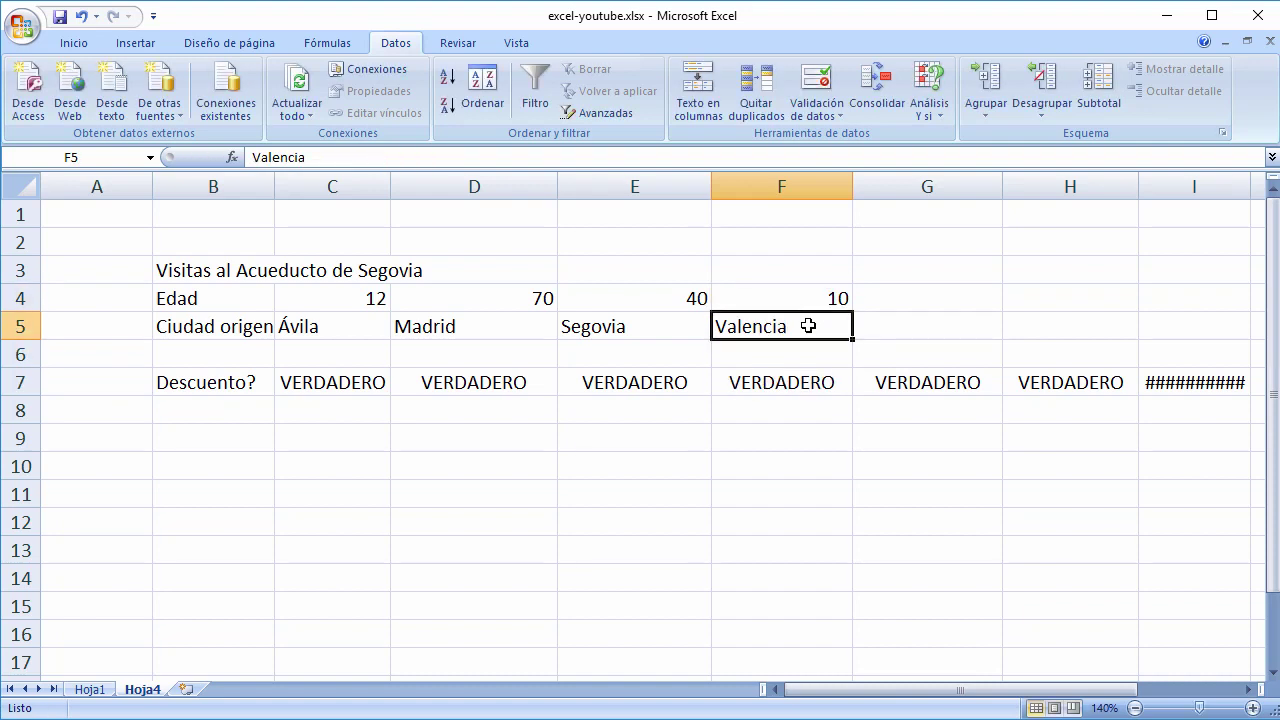
{"action": "left_click", "coordinate": [800, 385]}
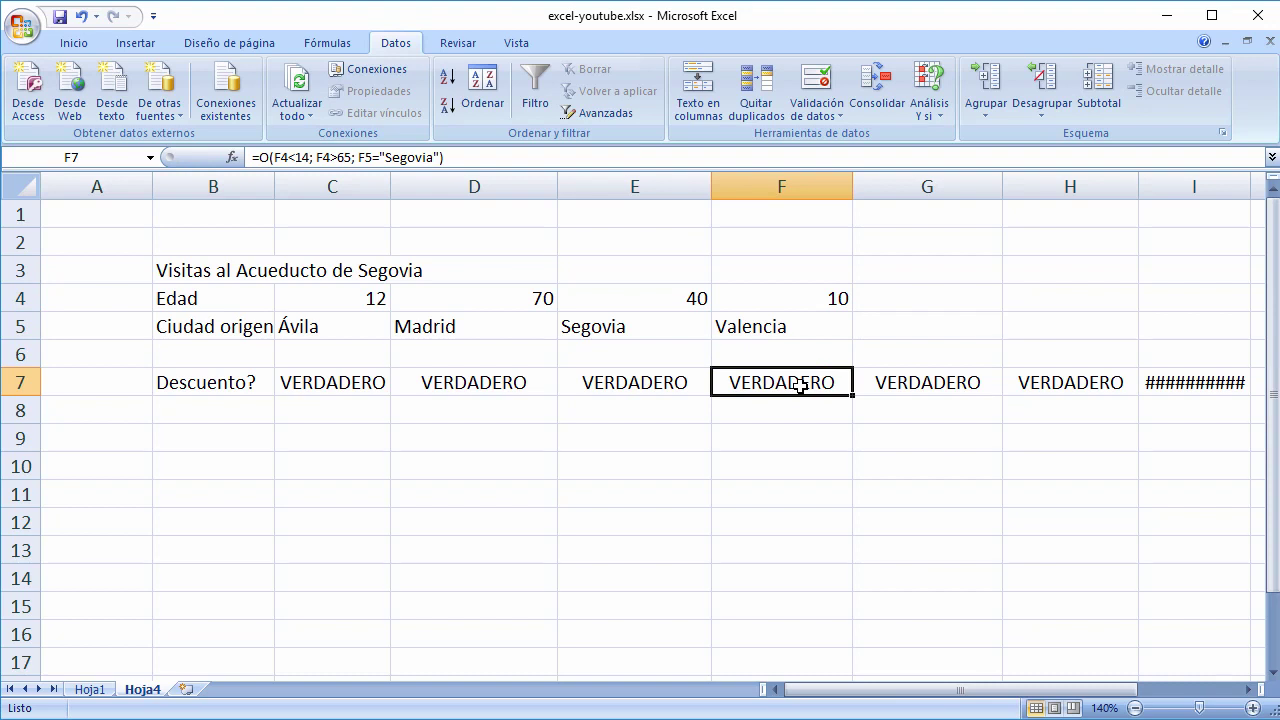
Step: Set the age in F4 to 70, then 60, so F7 returns FALSO
{"action": "left_click", "coordinate": [809, 299]}
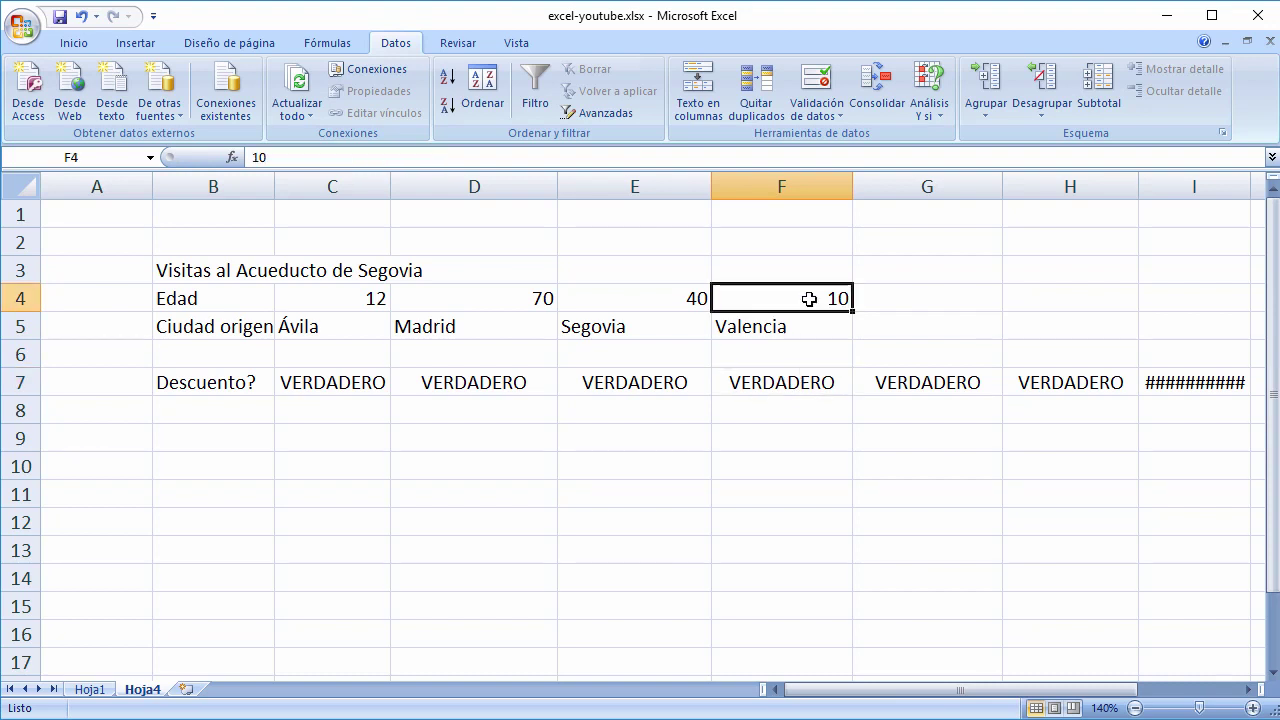
{"action": "type", "text": "70"}
{"action": "key", "text": "Return"}
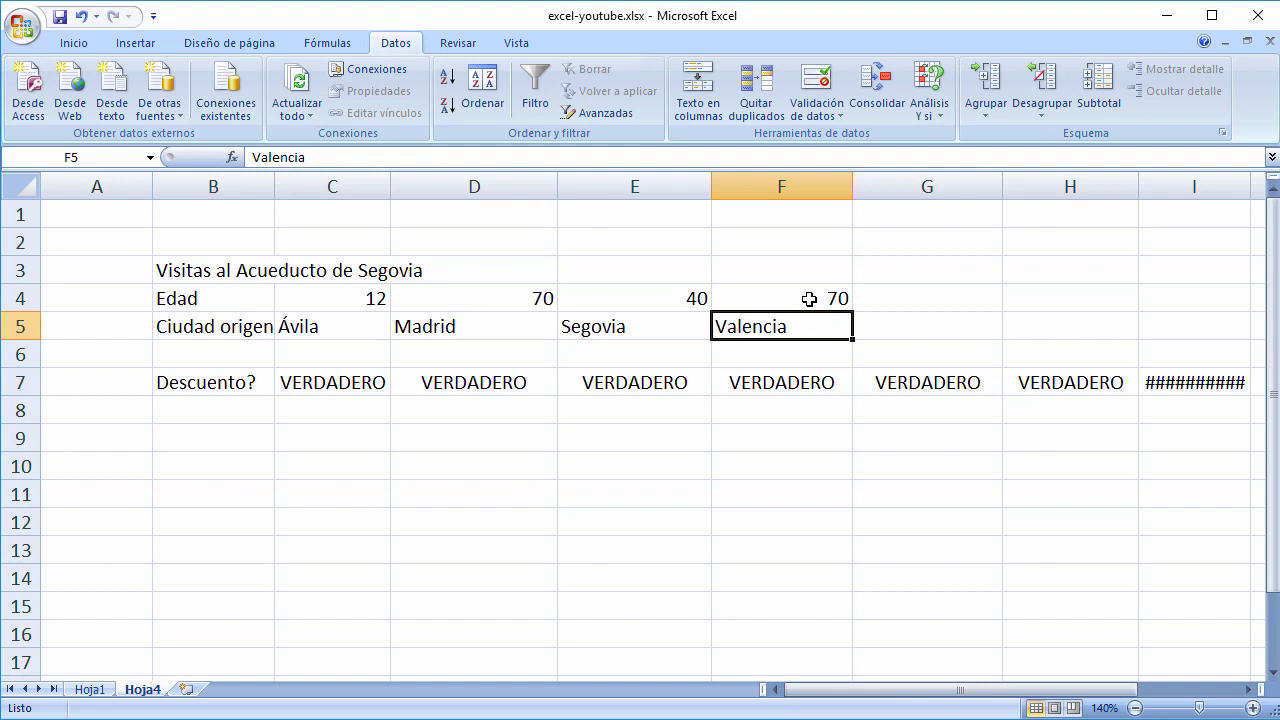
{"action": "left_click", "coordinate": [809, 299]}
{"action": "type", "text": "60"}
{"action": "key", "text": "Return"}
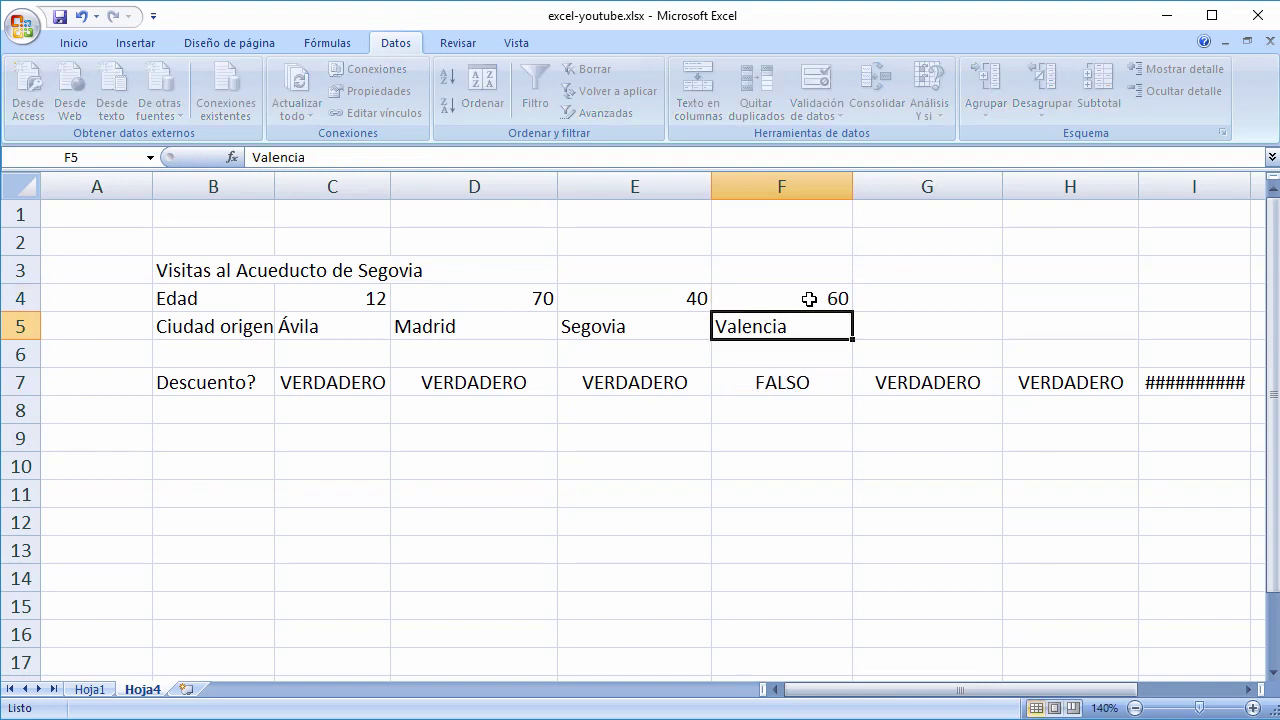
{"action": "left_click", "coordinate": [789, 381]}
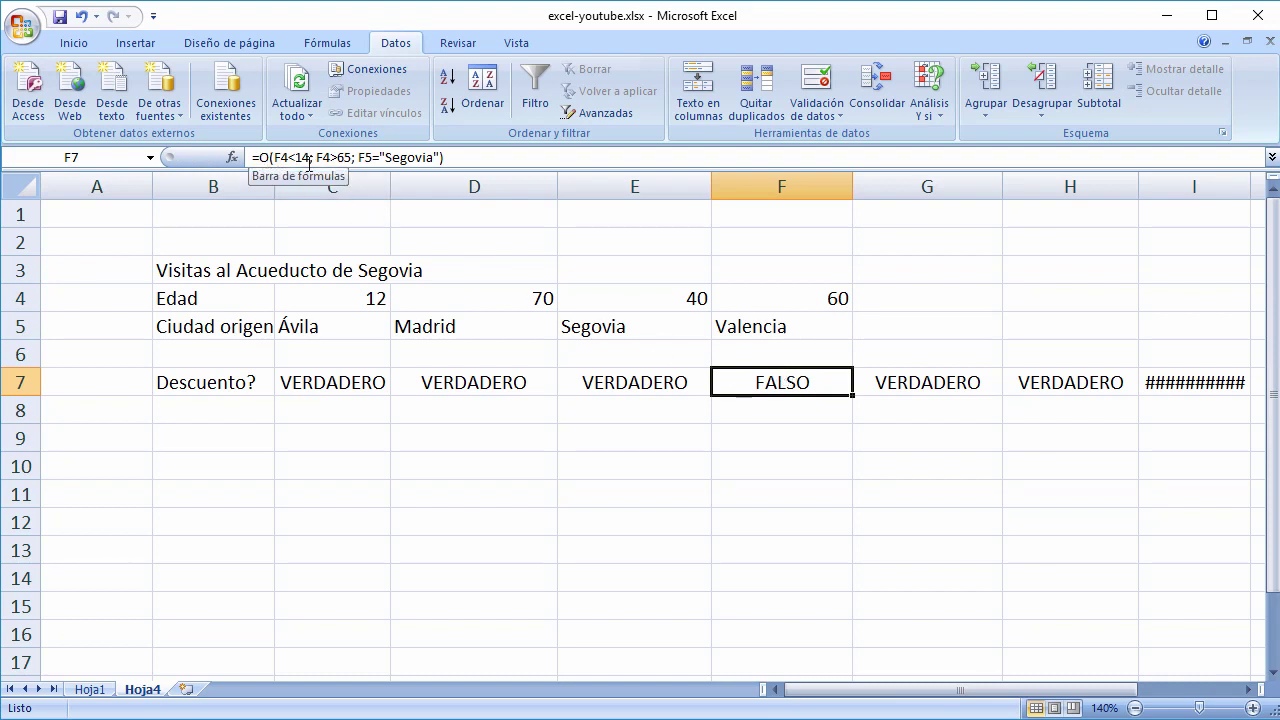
Step: Wrap F7's O() check in SI( and add 'Descuento aplicado' as the true result
{"action": "left_click", "coordinate": [441, 157]}
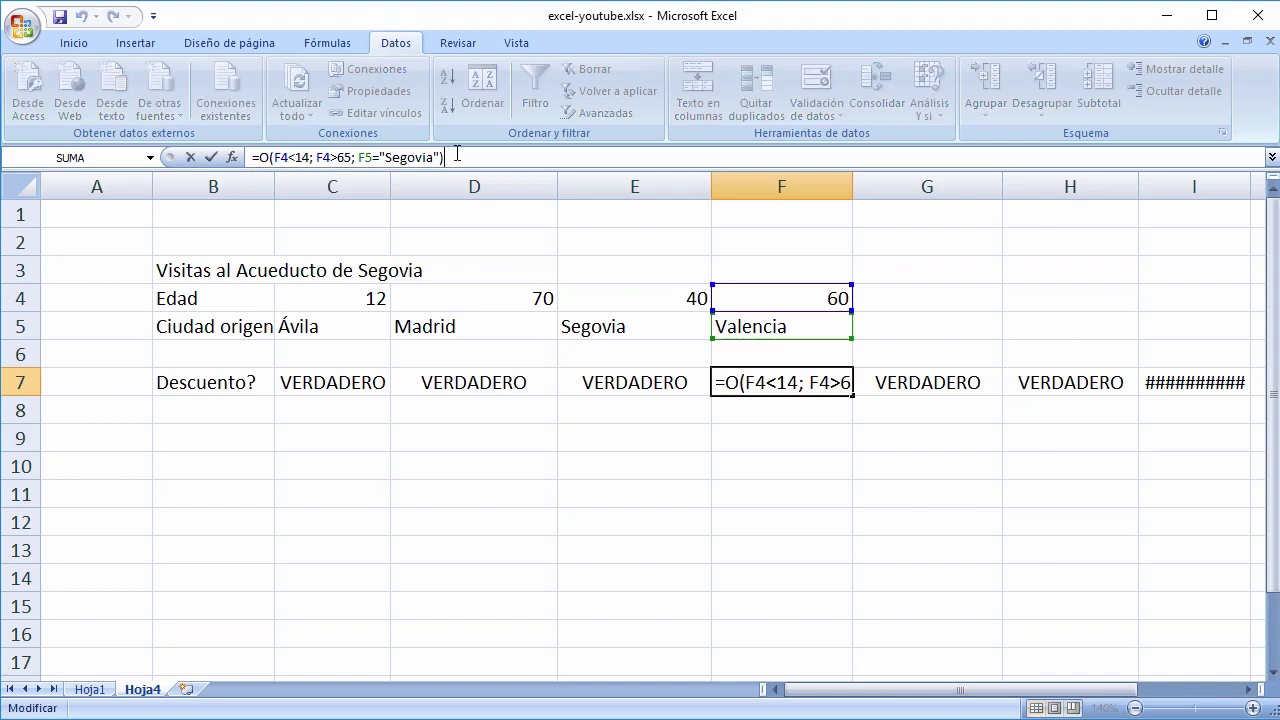
{"action": "key", "text": "Left"}
{"action": "key", "text": "Left"}
{"action": "key", "text": "Left"}
{"action": "type", "text": "SI("}
{"action": "key", "text": "Right"}
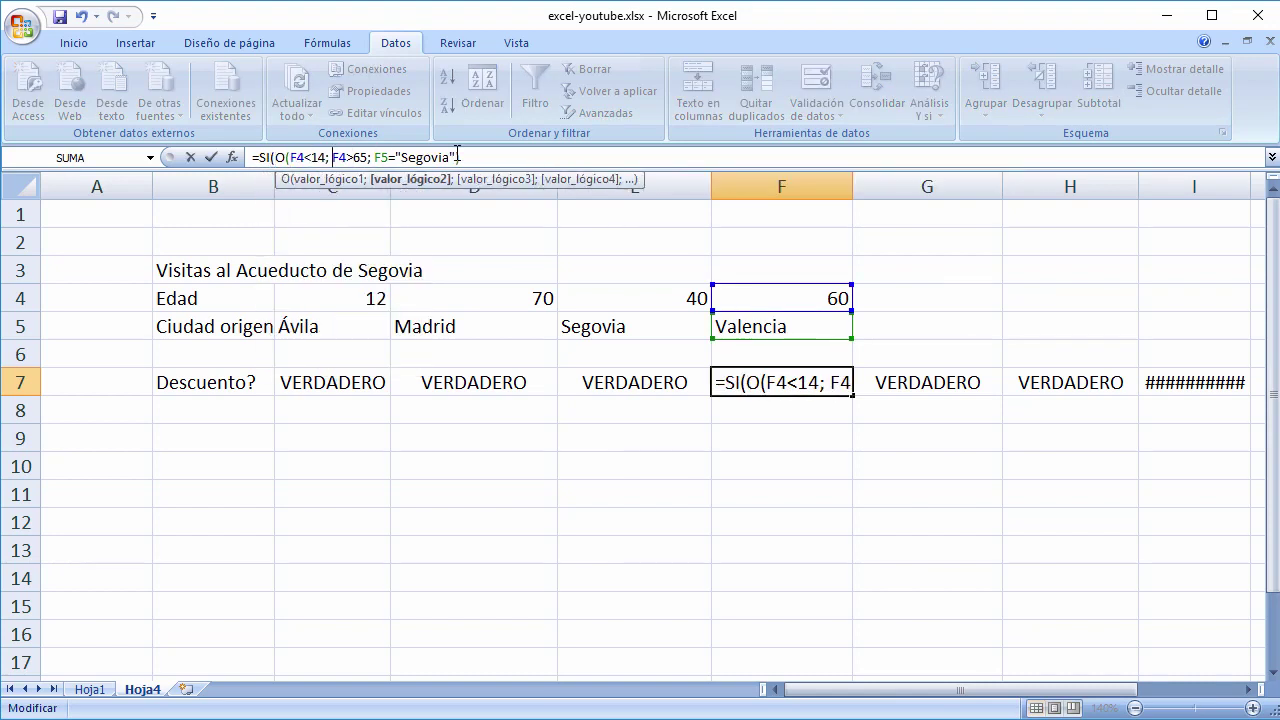
{"action": "left_click", "coordinate": [500, 158]}
{"action": "type", "text": ";\""}
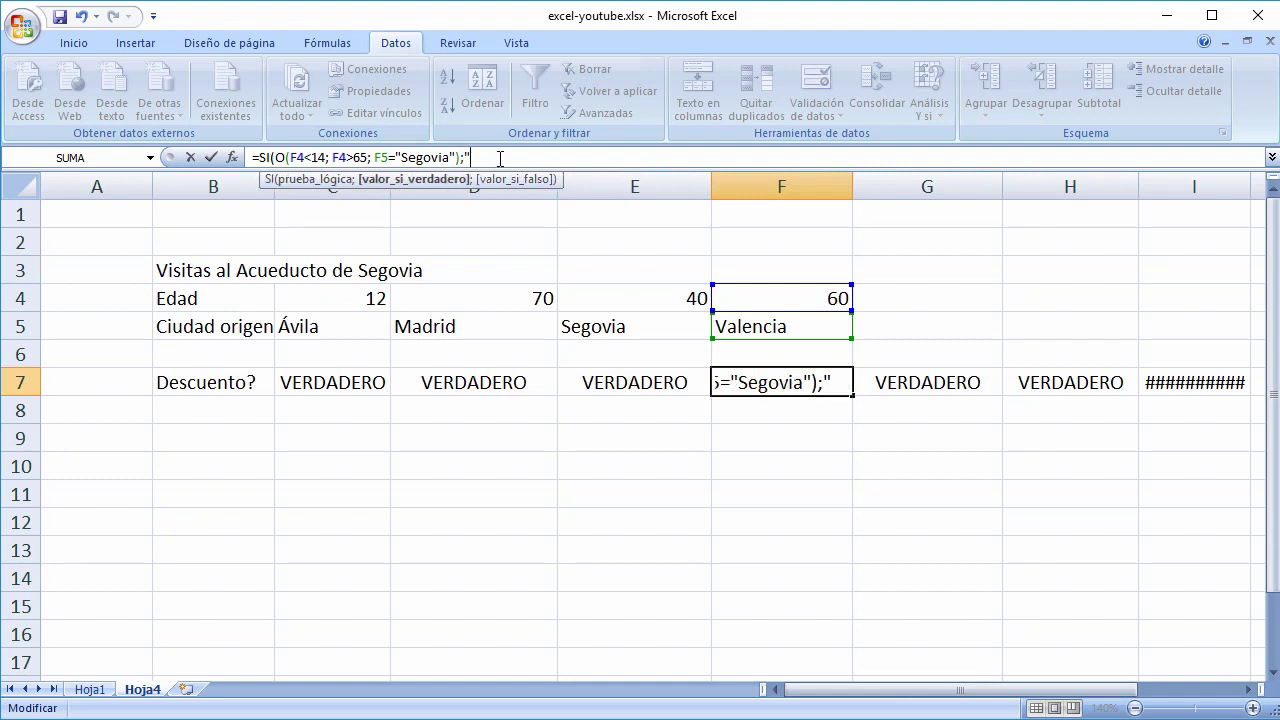
{"action": "type", "text": "D"}
{"action": "type", "text": "escuento"}
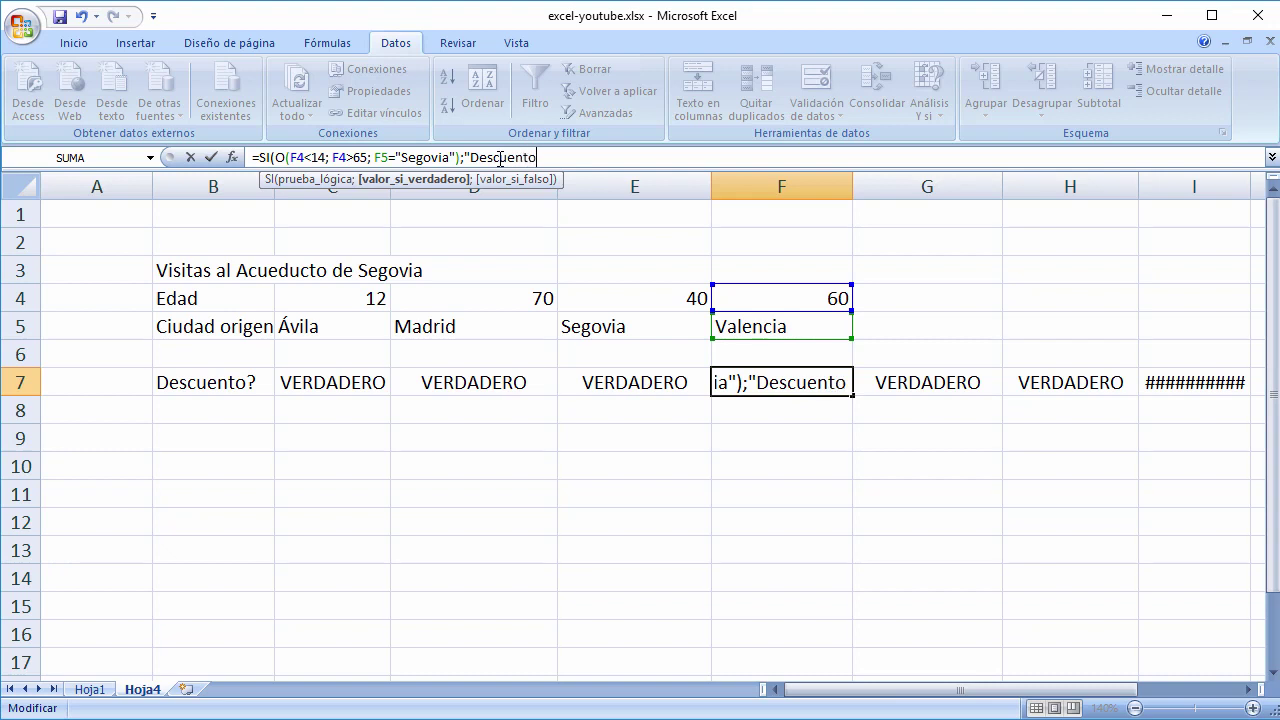
{"action": "type", "text": " aplica"}
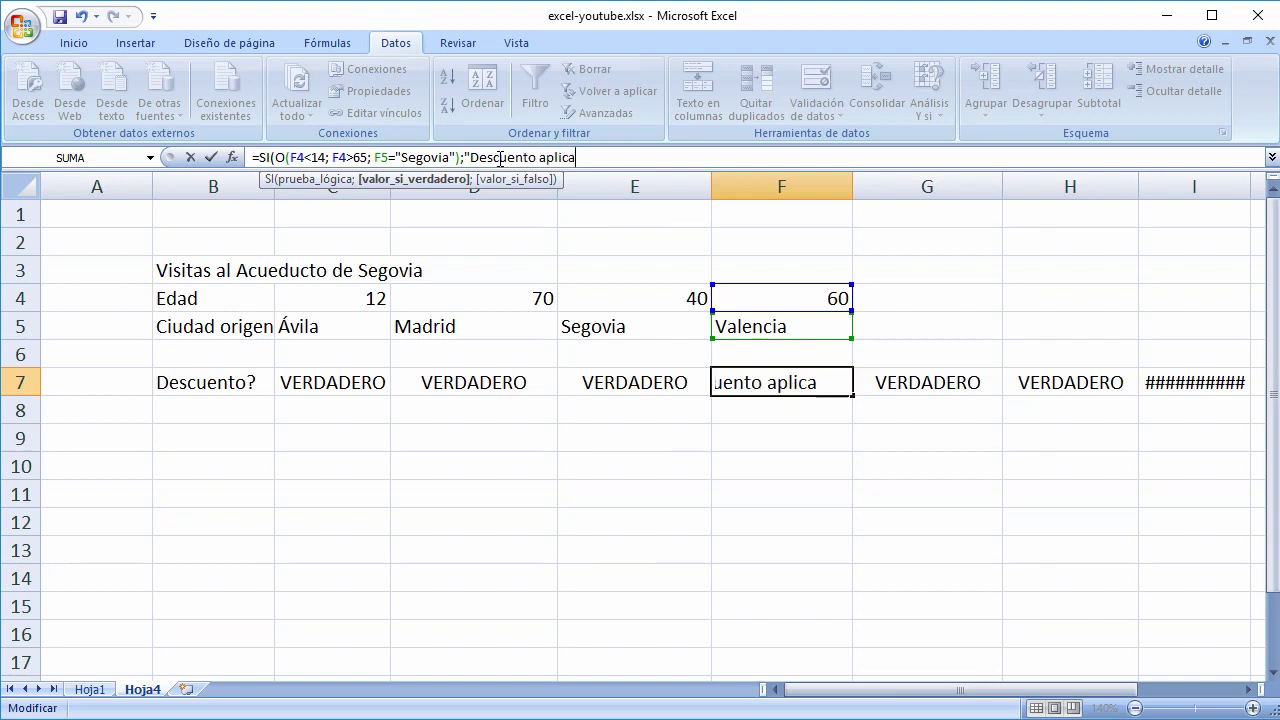
{"action": "type", "text": "do\";"}
Step: Finish the SI formula with 'Descuento no disponible' as the false result and commit it
{"action": "left_click", "coordinate": [20, 382]}
{"action": "key", "text": "BackSpace"}
{"action": "key", "text": "BackSpace"}
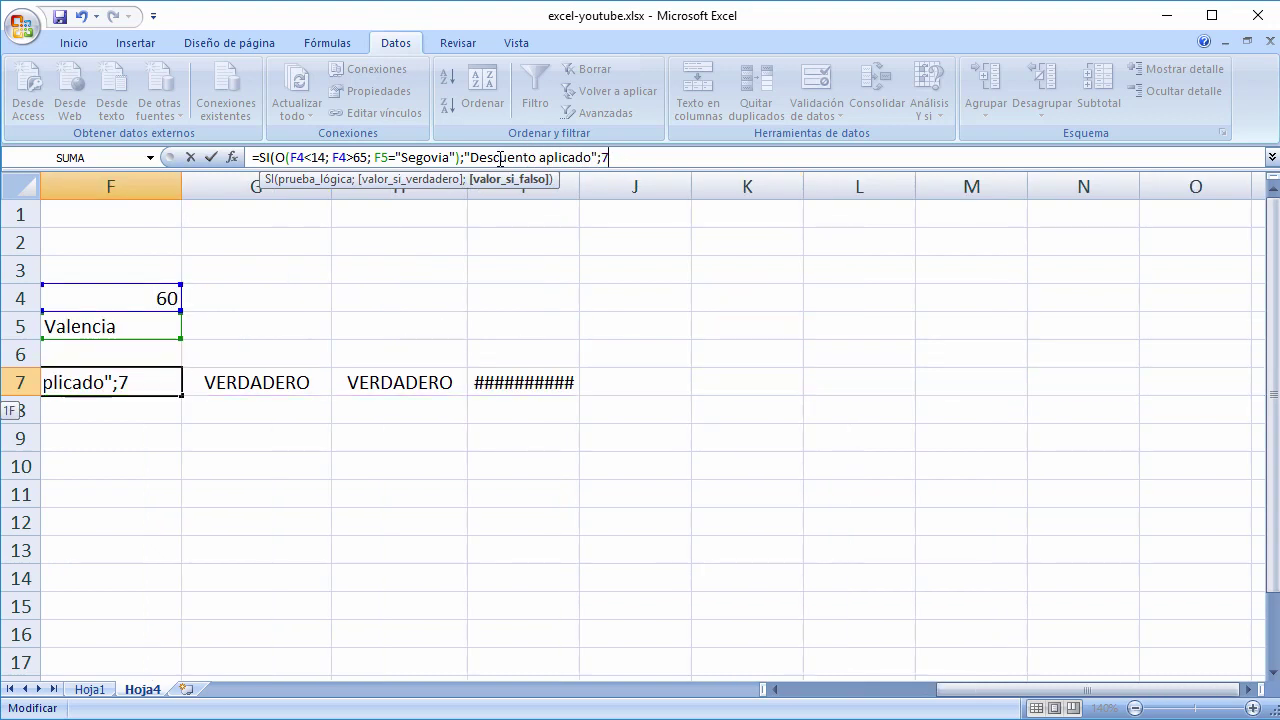
{"action": "key", "text": "BackSpace"}
{"action": "type", "text": "\"De"}
{"action": "type", "text": "scuento no disponibl"}
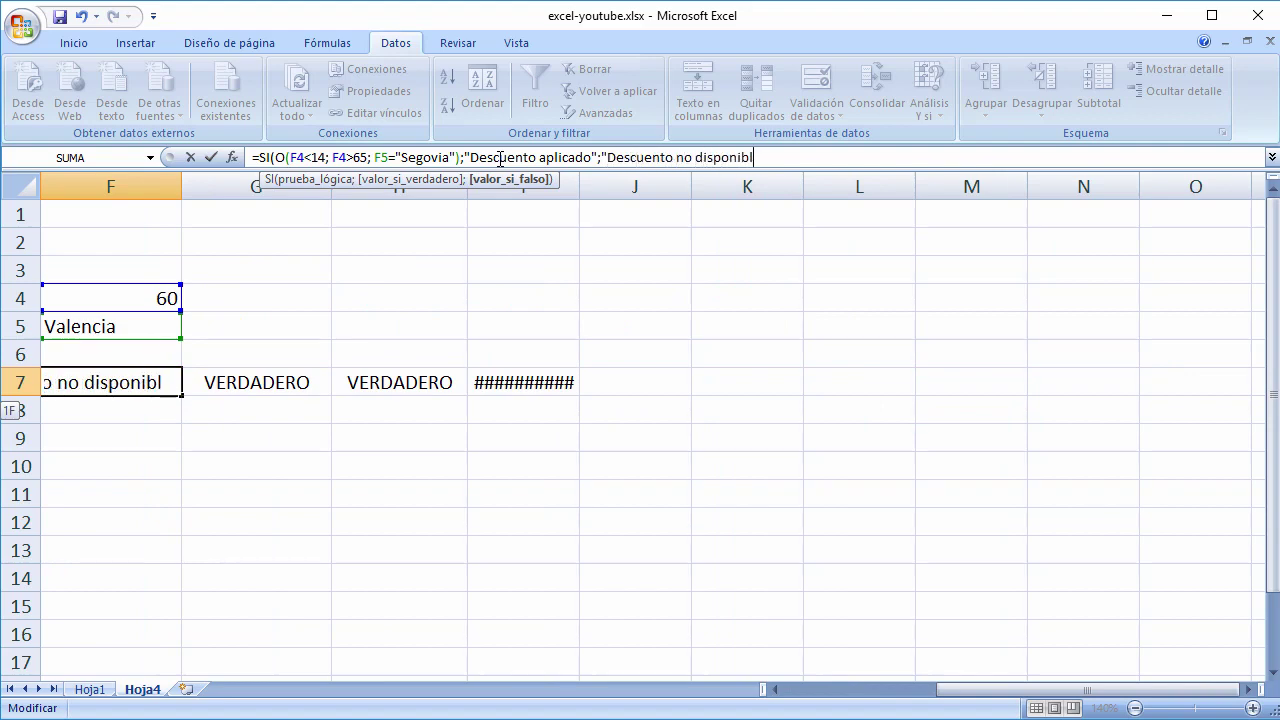
{"action": "type", "text": "e\")"}
{"action": "key", "text": "Return"}
{"action": "key", "text": "Up"}
{"action": "key", "text": "Left"}
{"action": "key", "text": "Left"}
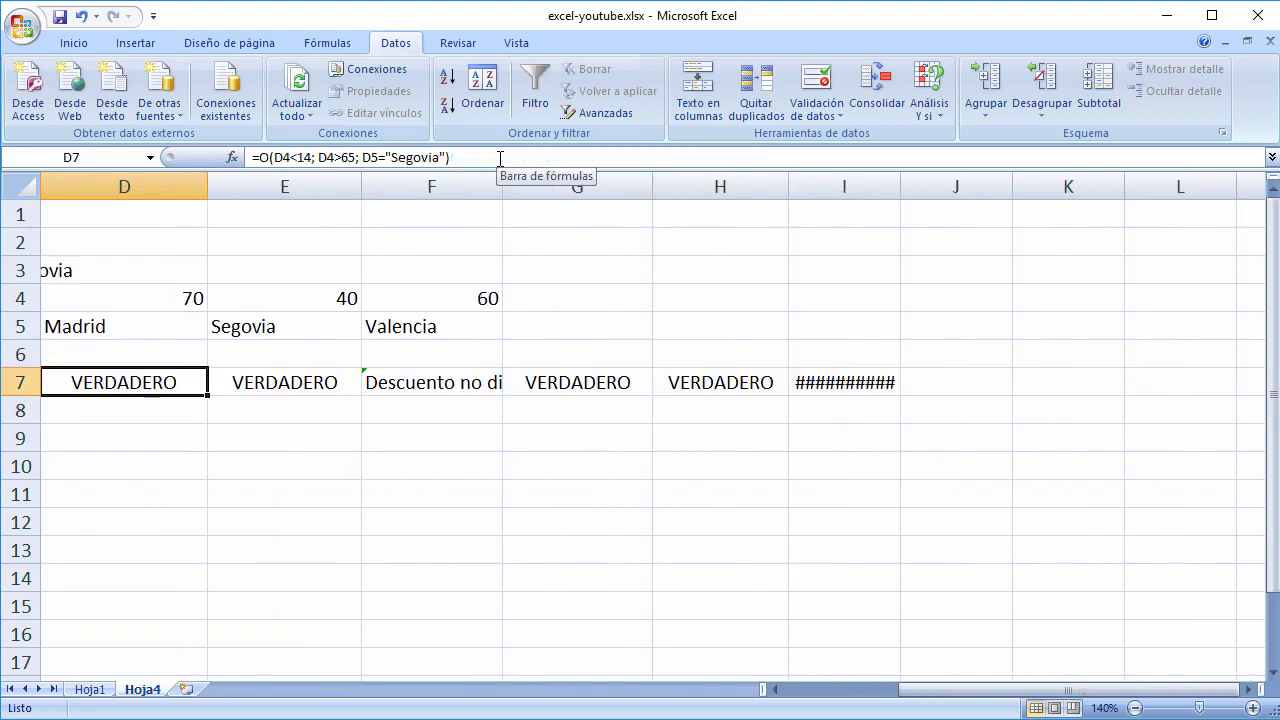
{"action": "key", "text": "Left"}
{"action": "key", "text": "Left"}
{"action": "key", "text": "Left"}
Step: Widen column F so F7's full 'Descuento no disponible' message is visible
{"action": "left_click_drag", "start_coordinate": [853, 182], "coordinate": [953, 173]}
{"action": "left_click", "coordinate": [868, 381]}
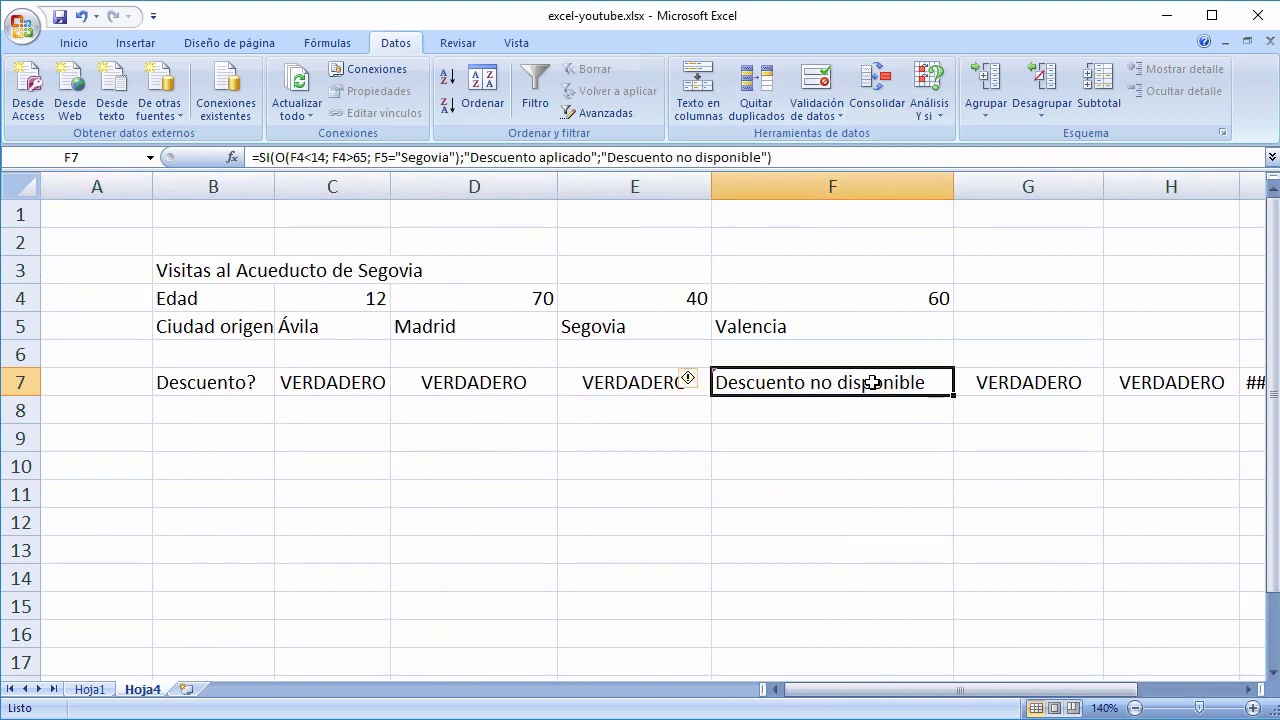
{"action": "left_click", "coordinate": [864, 416]}
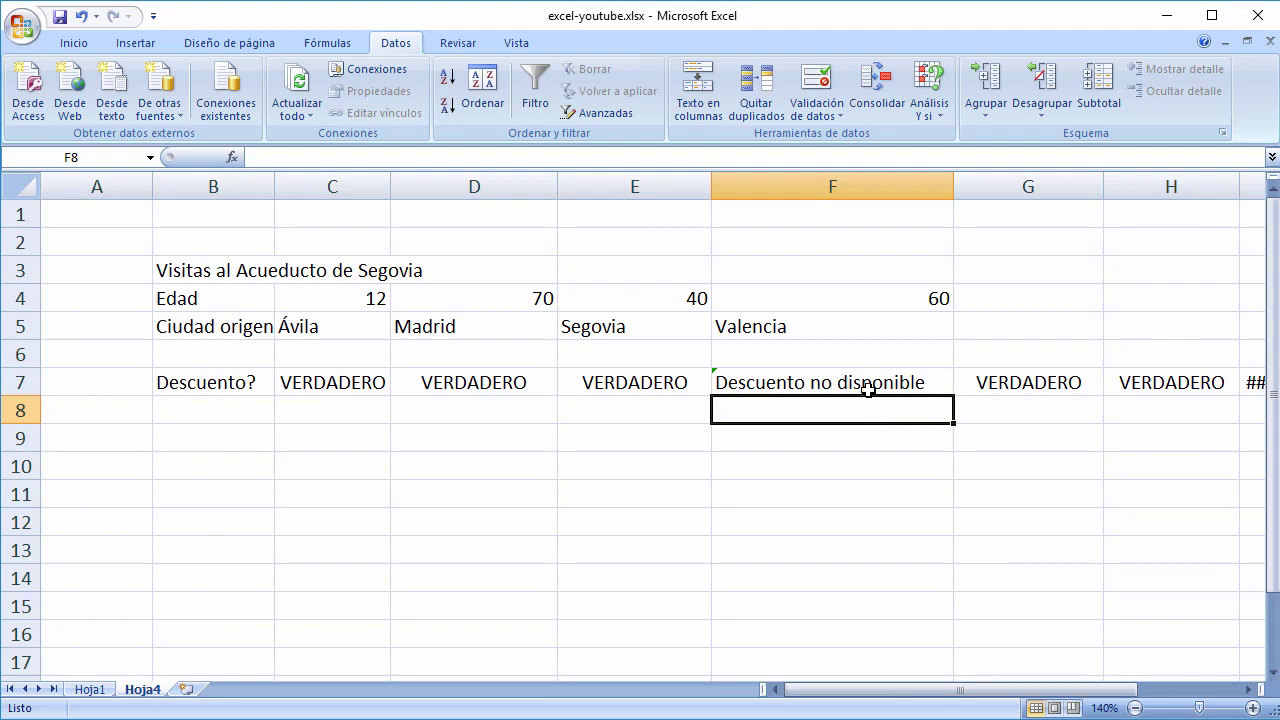
Step: Change the age in F4 to 10 so F7 reads 'Descuento aplicado'
{"action": "left_click", "coordinate": [880, 330]}
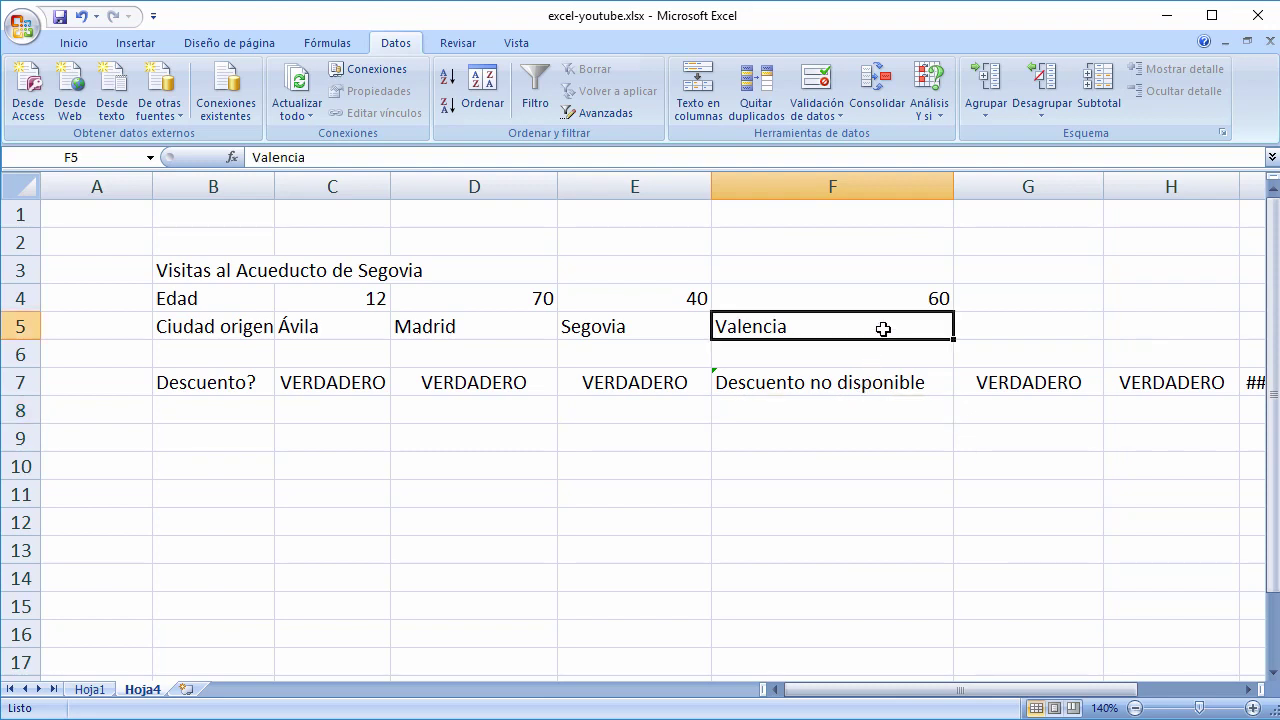
{"action": "key", "text": "Up"}
{"action": "type", "text": "10"}
{"action": "key", "text": "Return"}
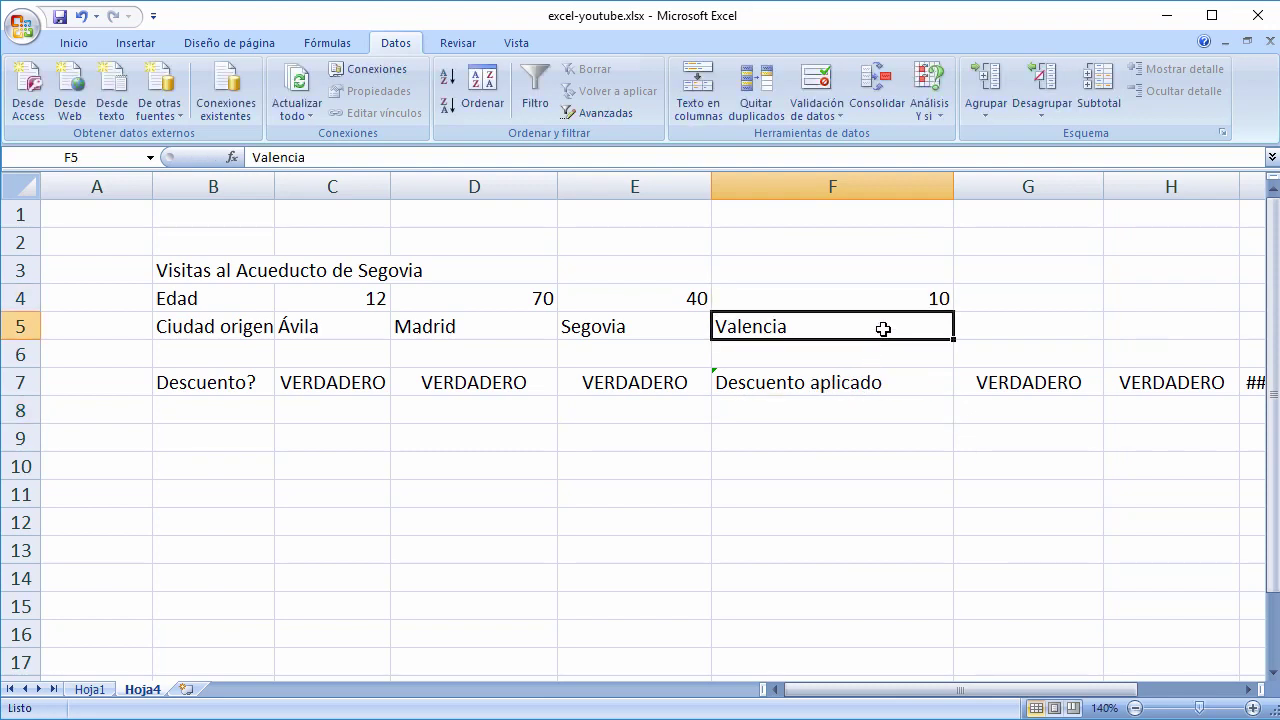
{"action": "left_click", "coordinate": [858, 386]}
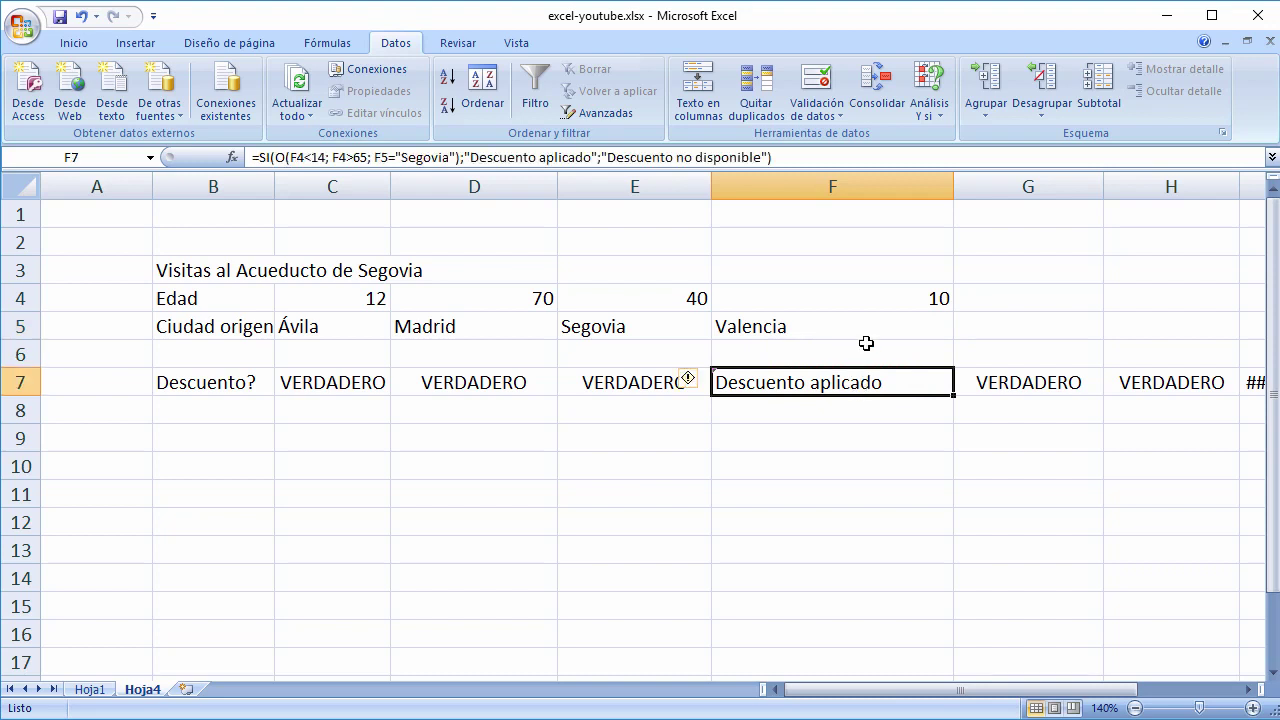